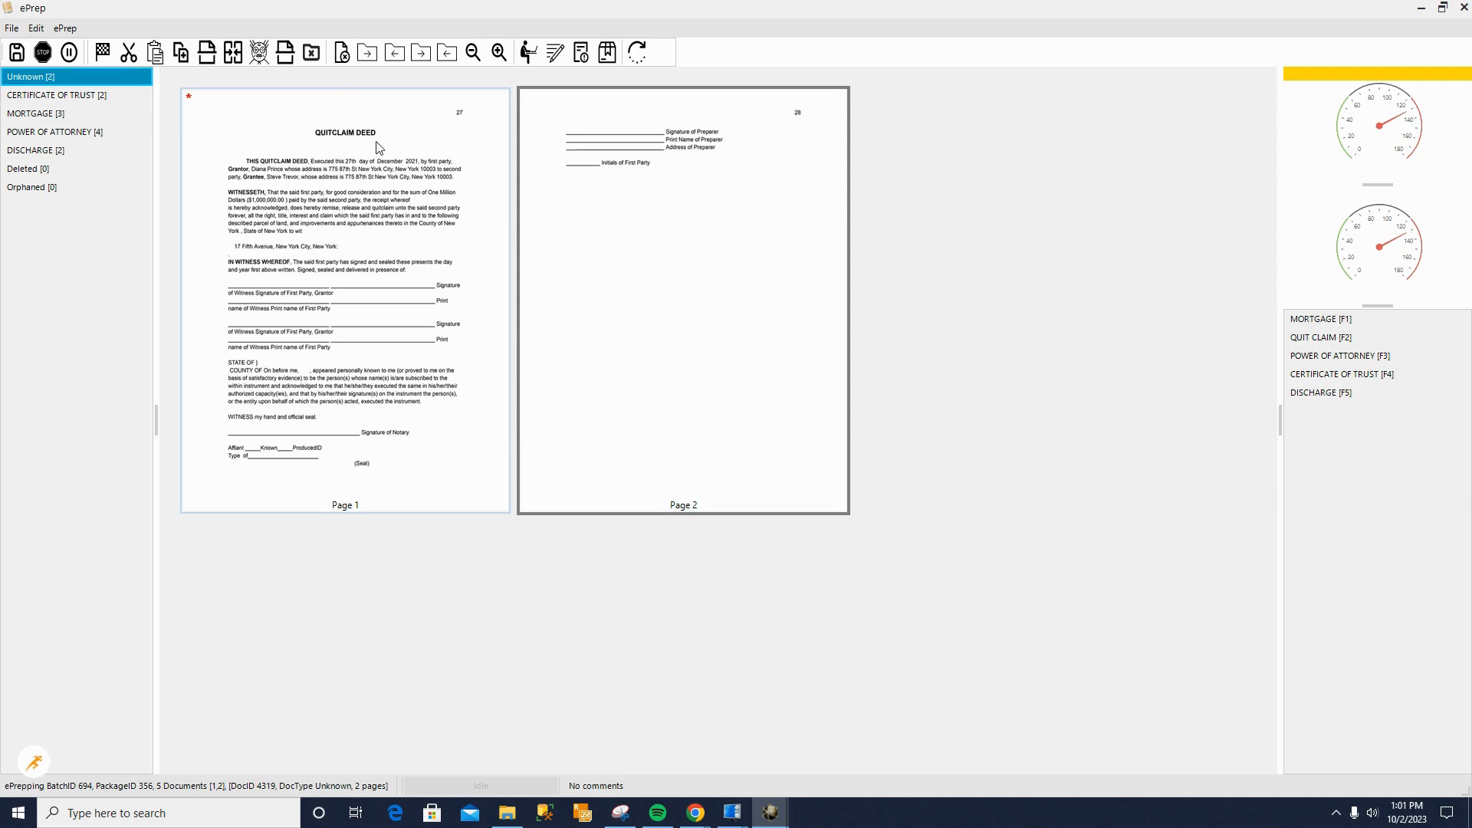
# - Decline finishing the ePrep package and select the QUIT CLAIM document in the document list
pyautogui.click(503, 169)
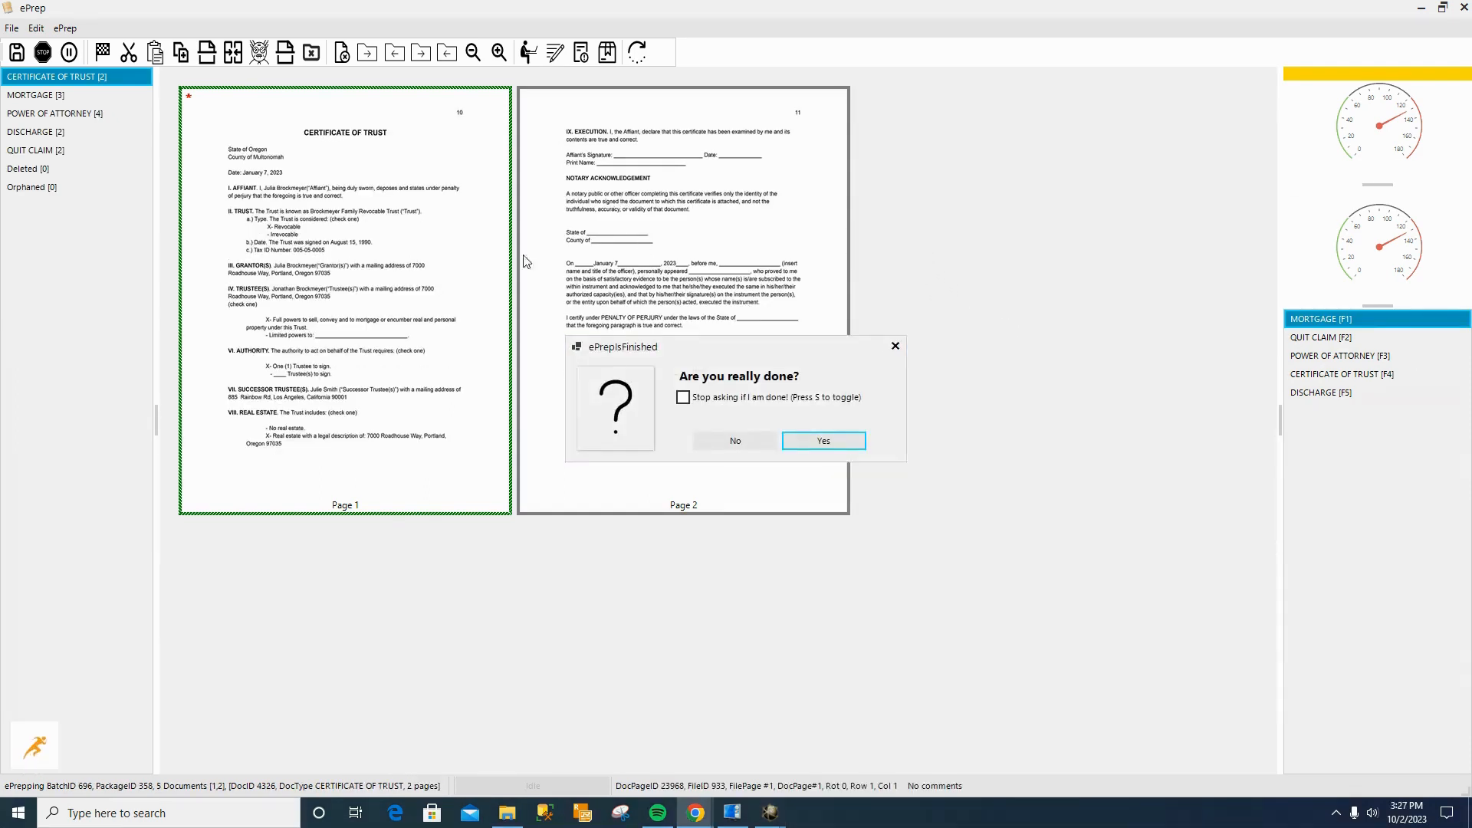
pyautogui.click(736, 439)
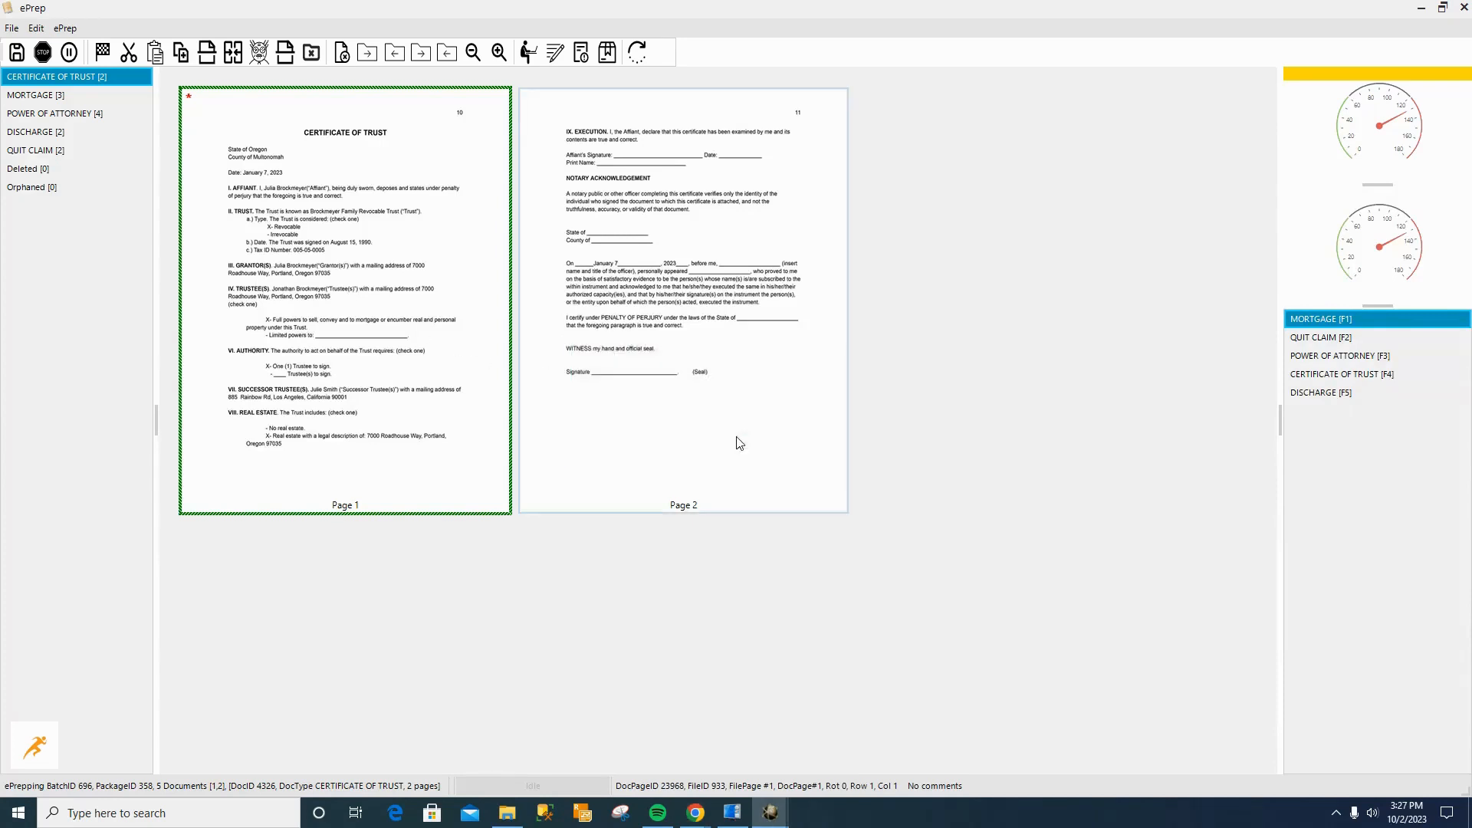
pyautogui.click(67, 151)
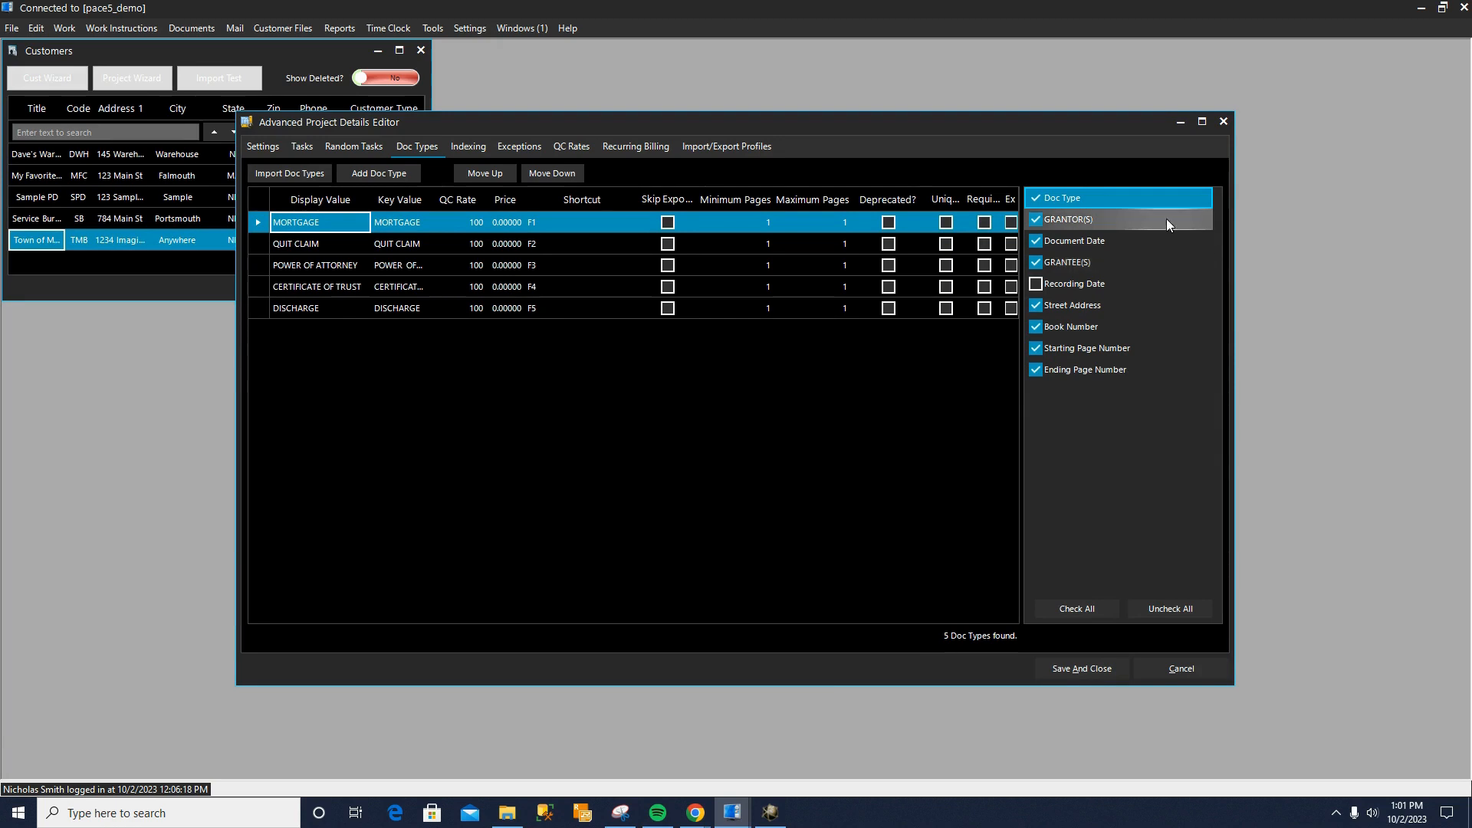
# - For the POWER OF ATTORNEY doc type, try excluding GRANTEE(S) and including Recording Date, and restore both field choices
pyautogui.click(260, 246)
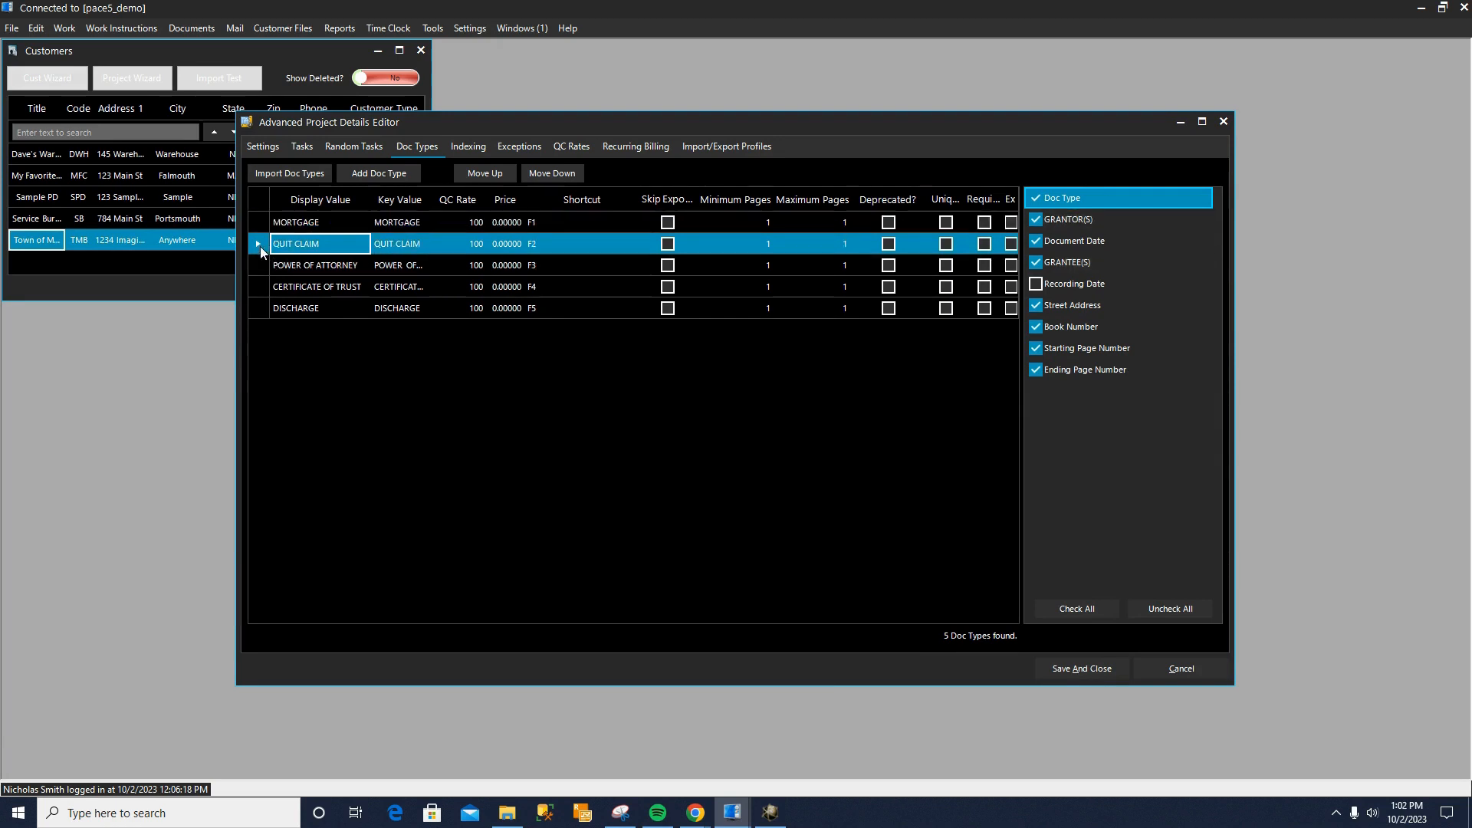
pyautogui.click(255, 270)
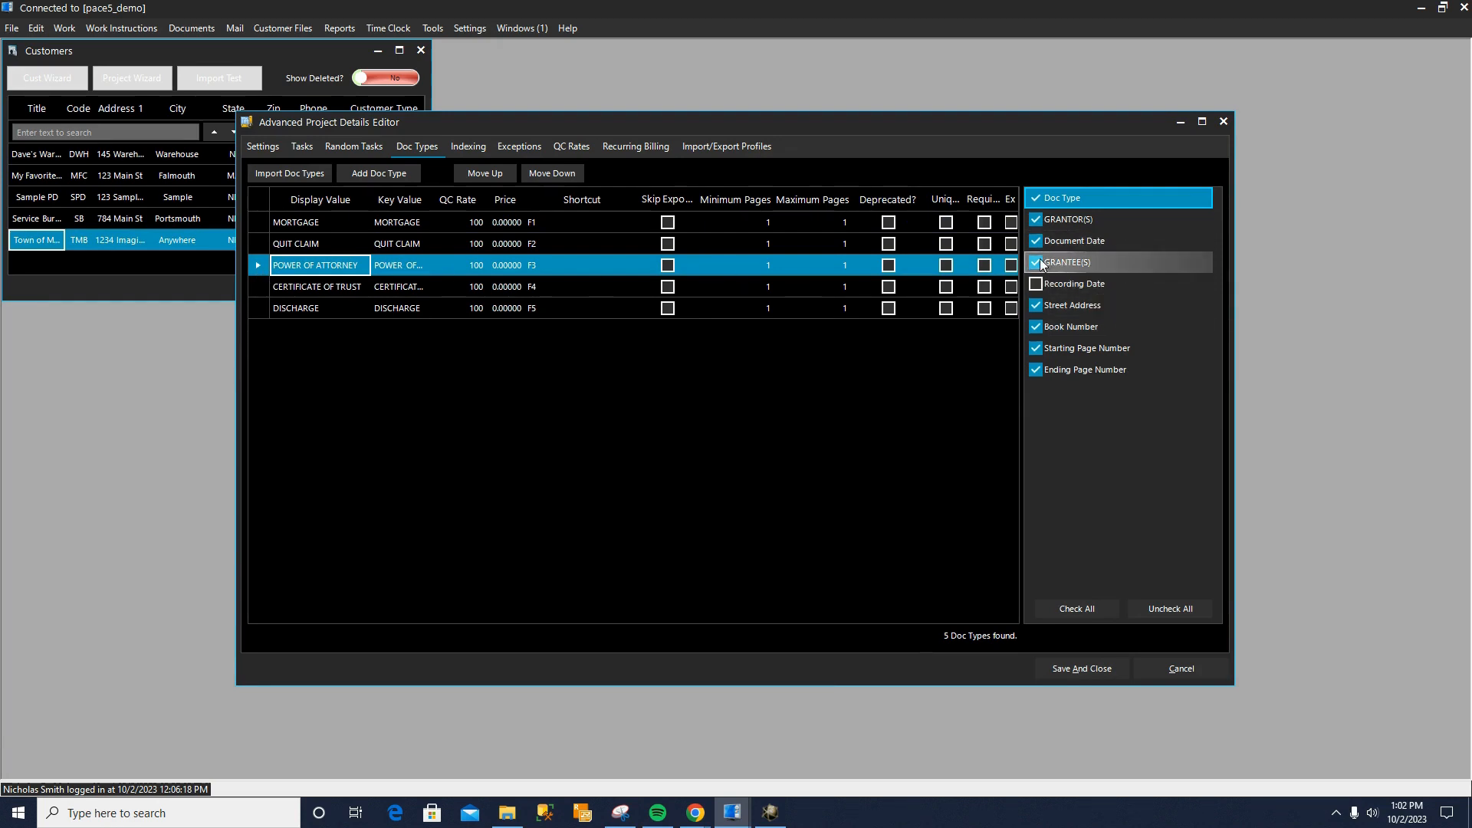
pyautogui.click(1070, 262)
pyautogui.click(1075, 285)
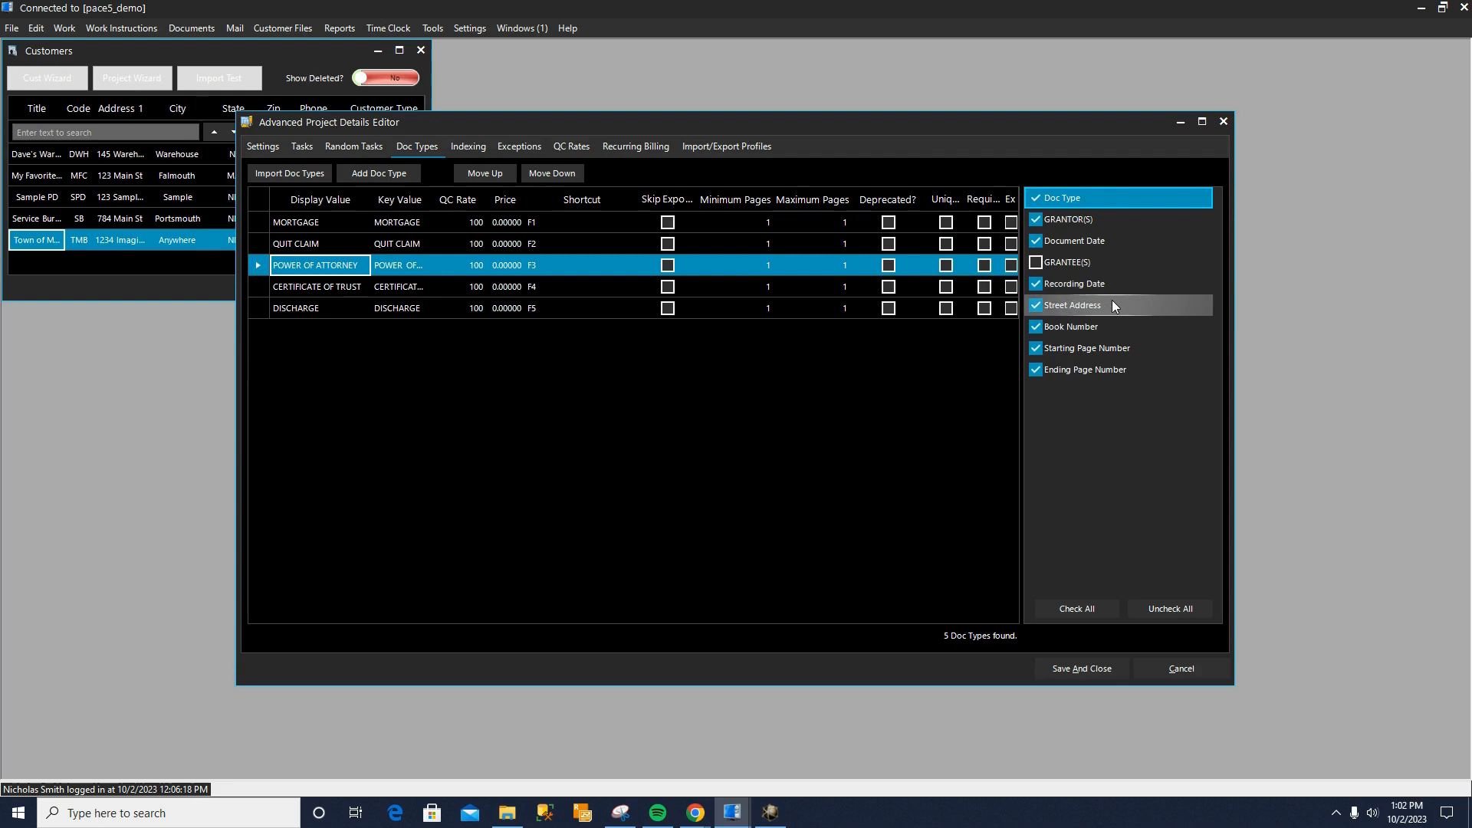
pyautogui.click(1035, 262)
pyautogui.click(1034, 284)
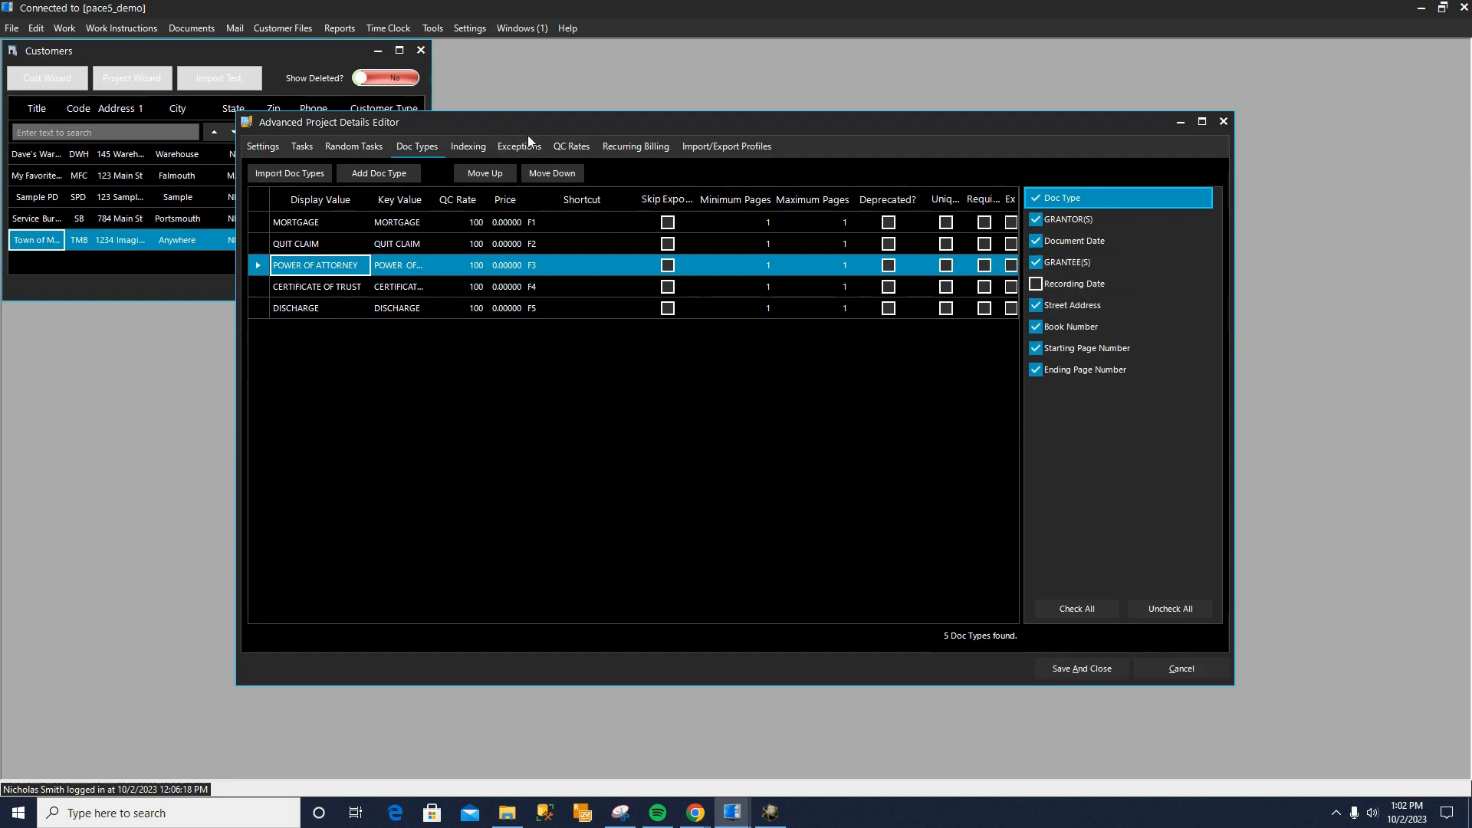
# - Open the Document Date indexing field for editing and examine its type options and tip setting, keeping it as Textbox
pyautogui.click(467, 146)
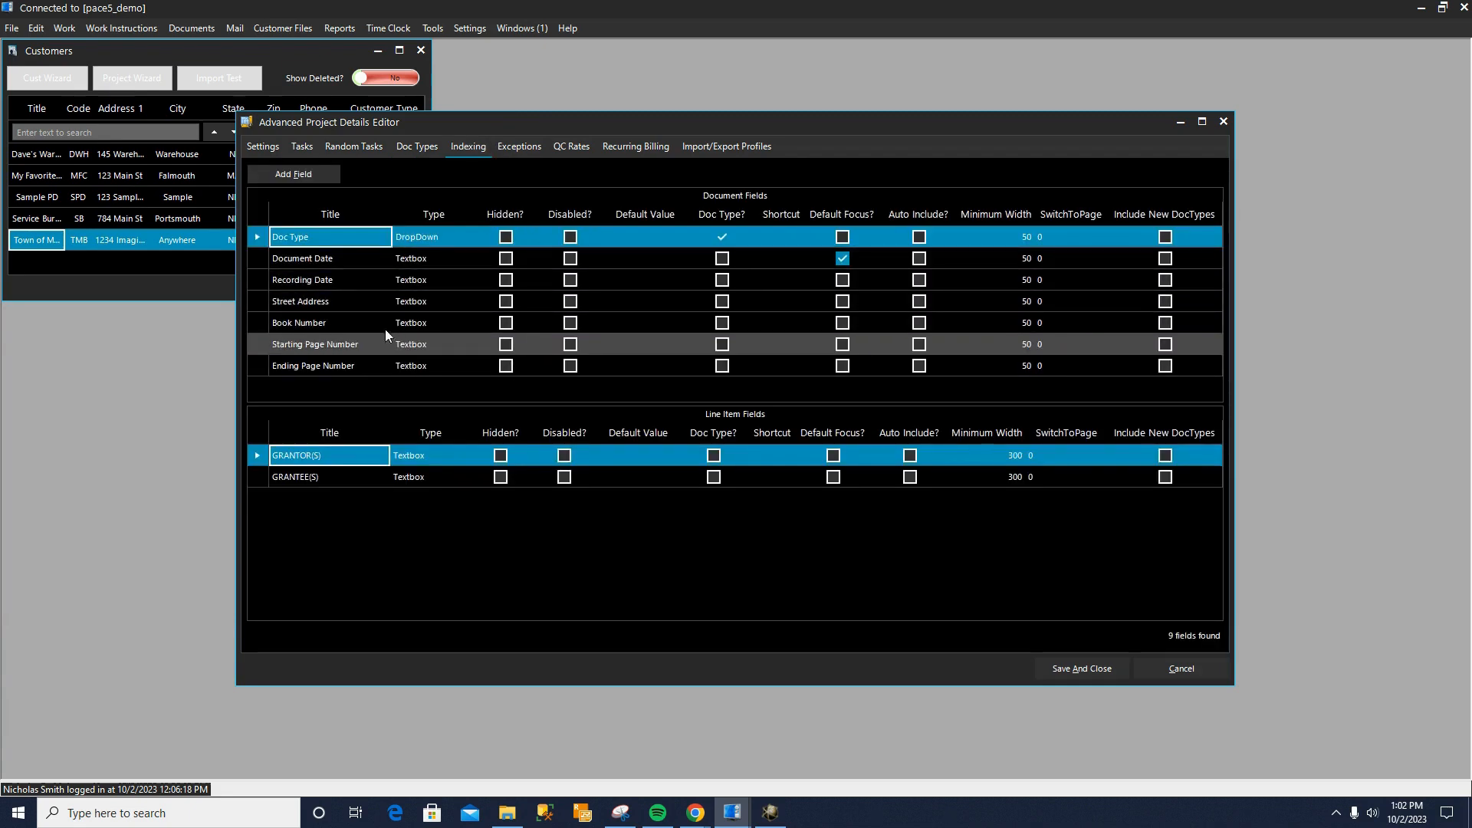
pyautogui.click(257, 263)
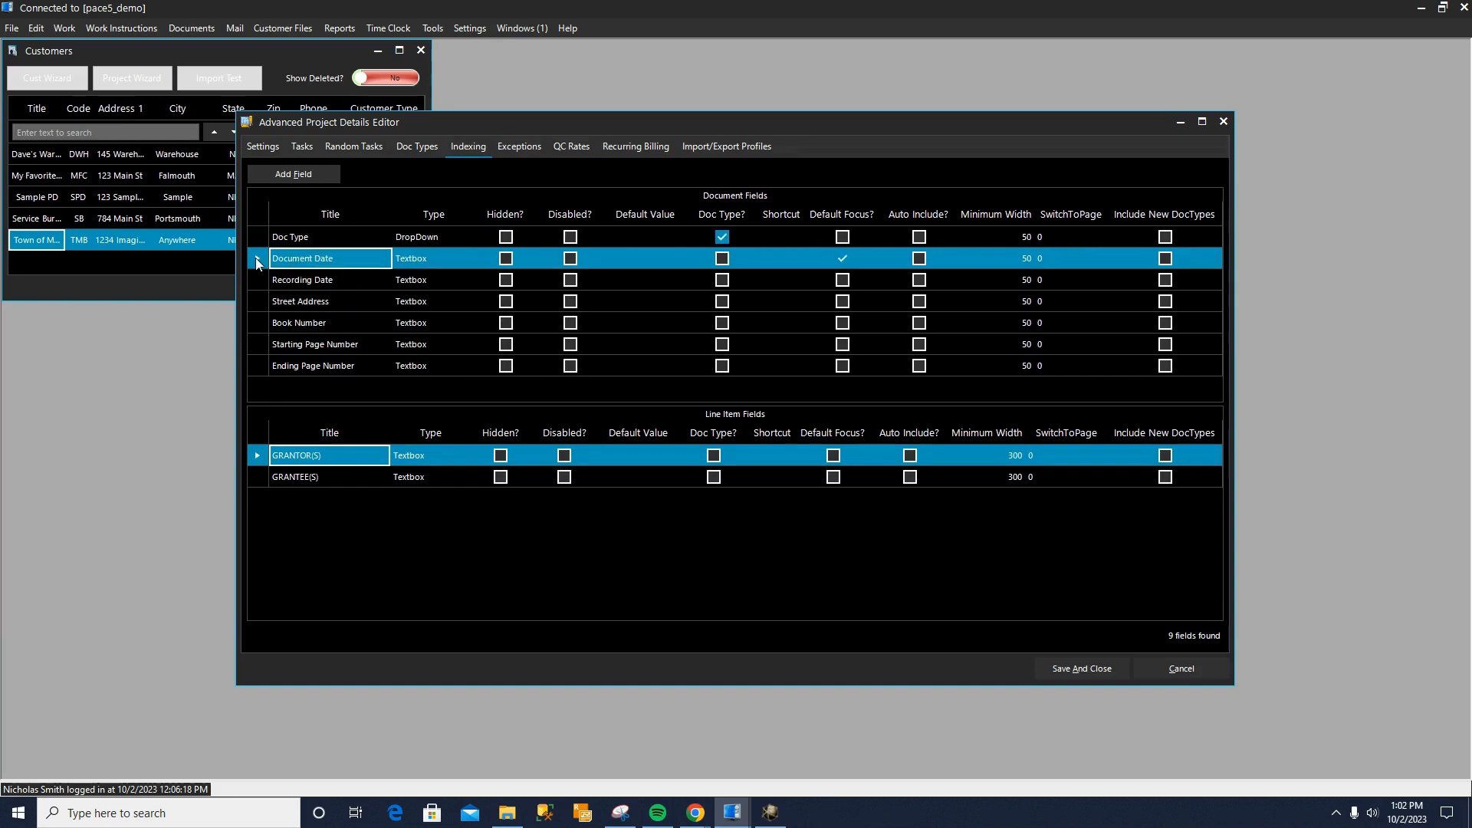
pyautogui.doubleClick(256, 263)
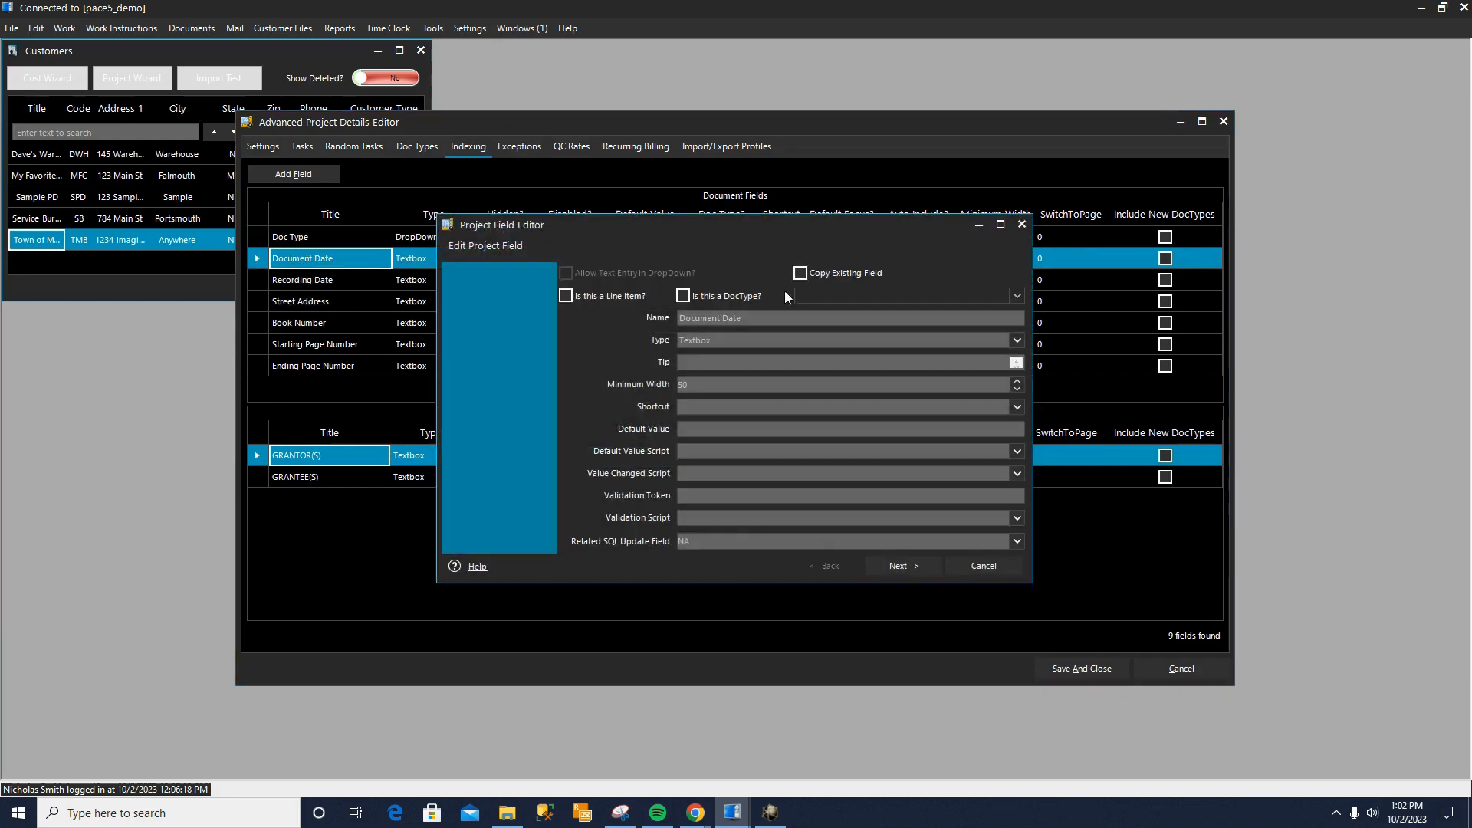
pyautogui.click(1015, 341)
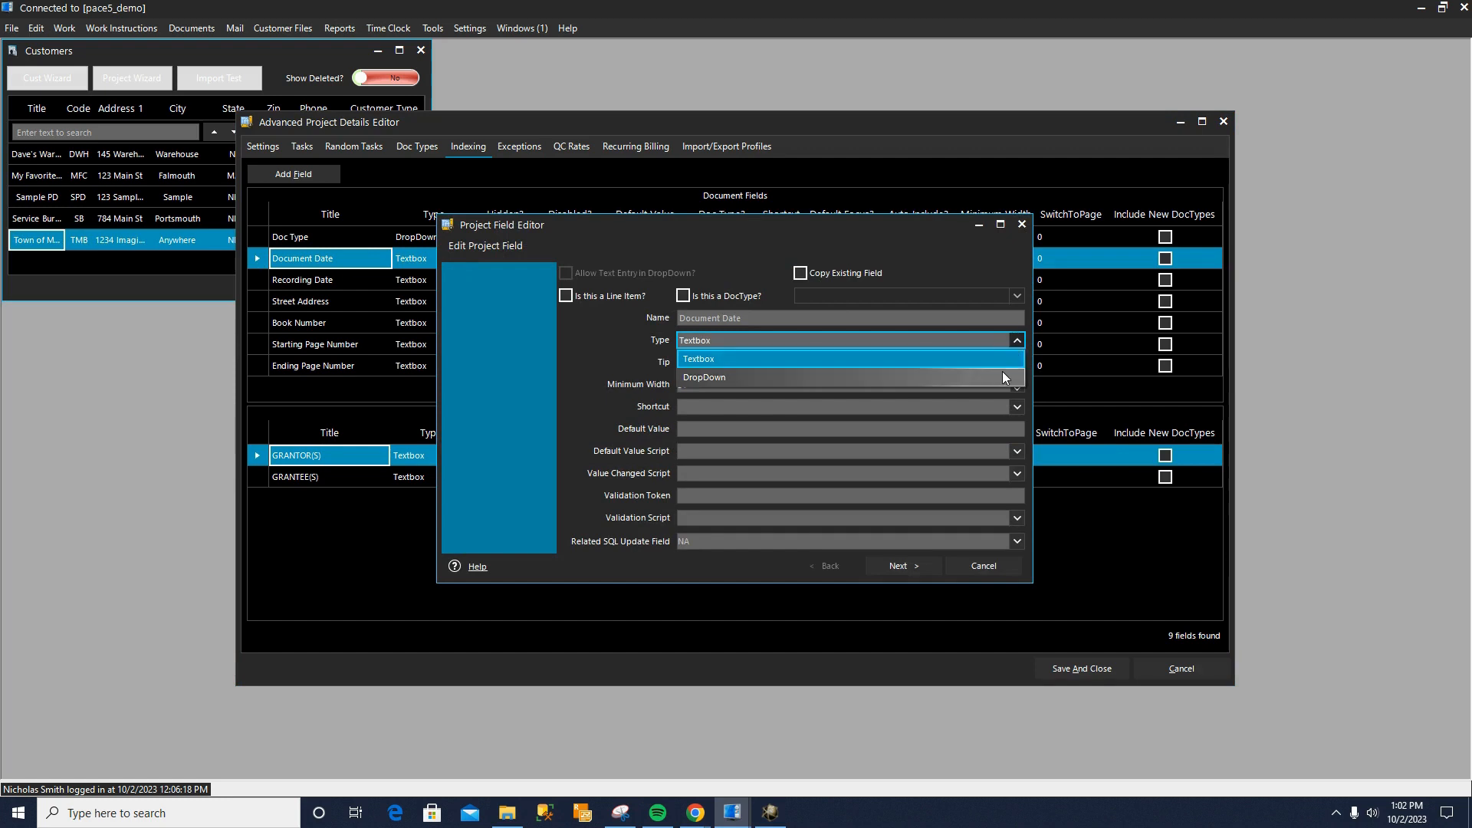
pyautogui.click(734, 360)
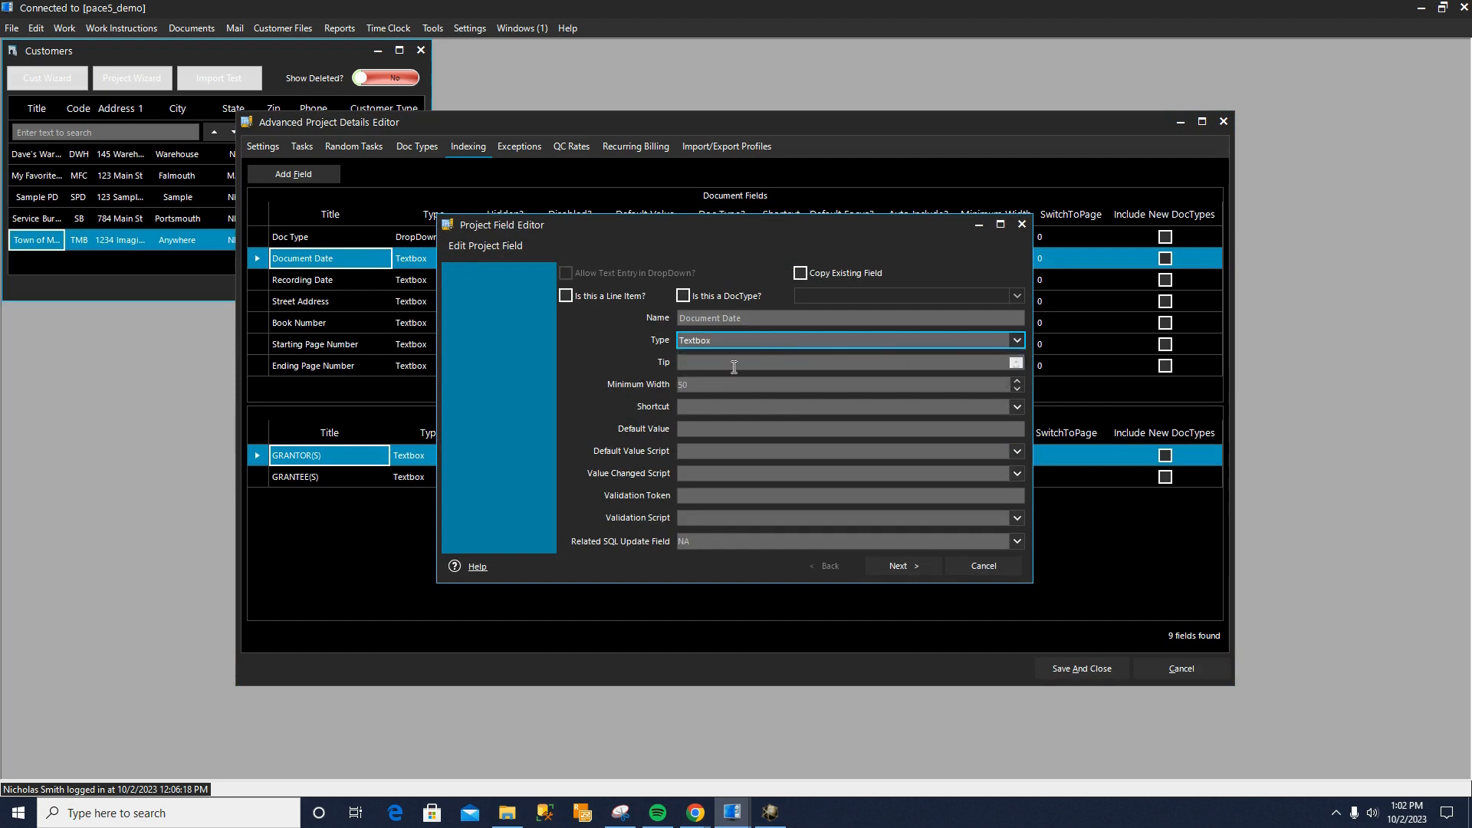
pyautogui.click(703, 362)
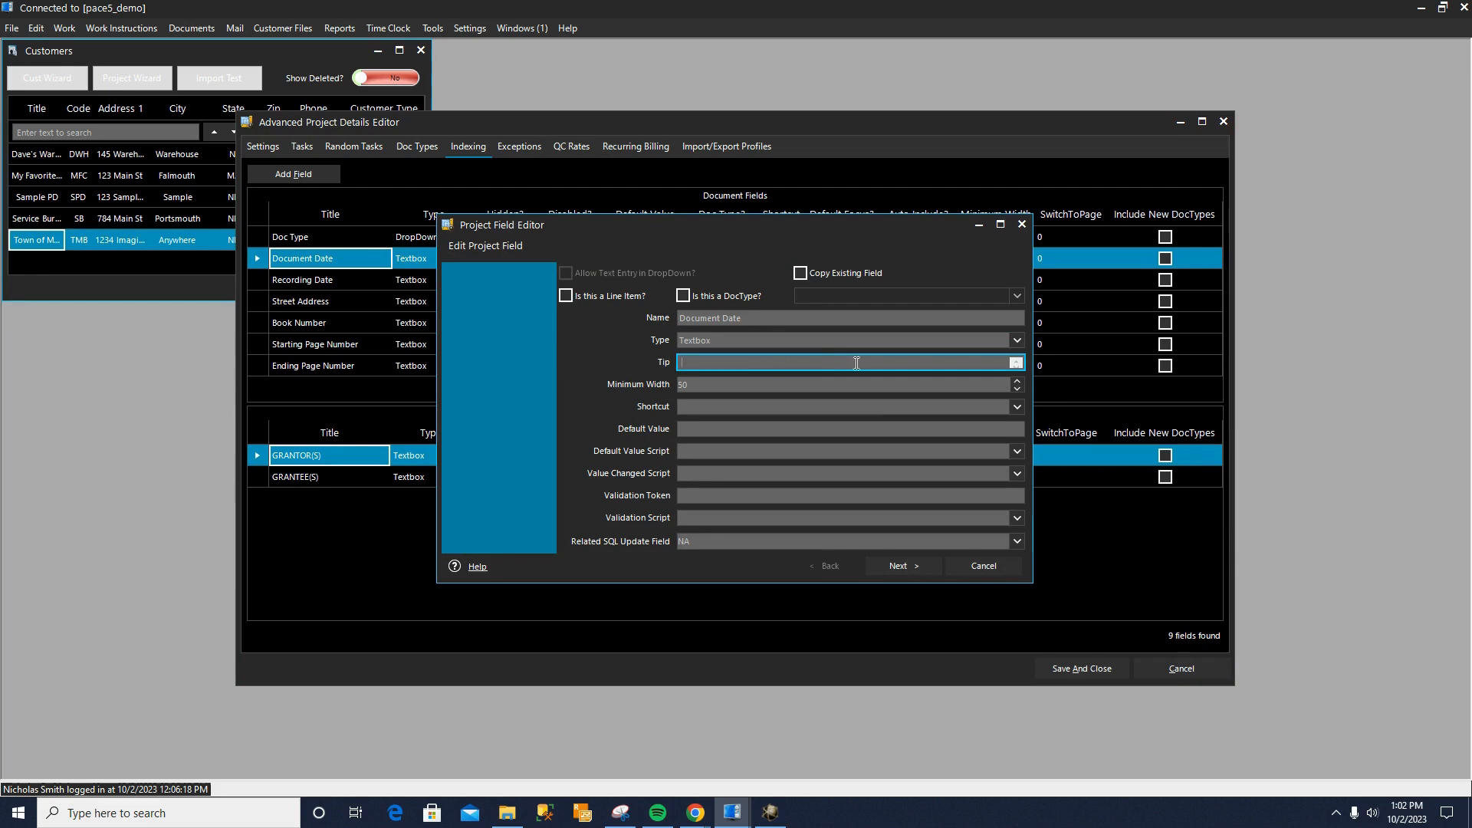
# - Review the Document Date field's advanced settings, including the accuracy reports option, and proceed to its rules
pyautogui.click(917, 565)
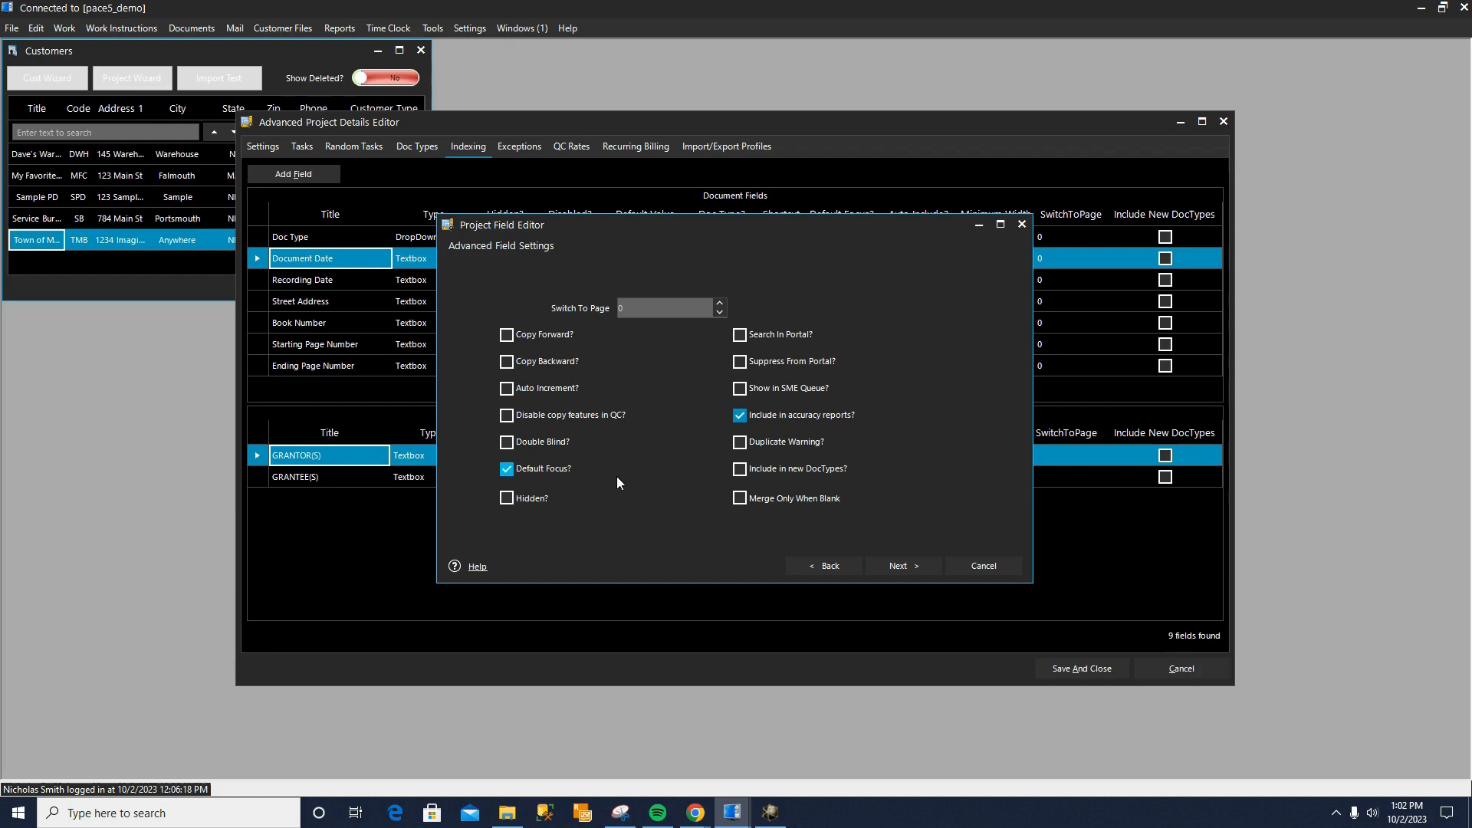
pyautogui.click(859, 414)
pyautogui.click(836, 419)
pyautogui.click(928, 567)
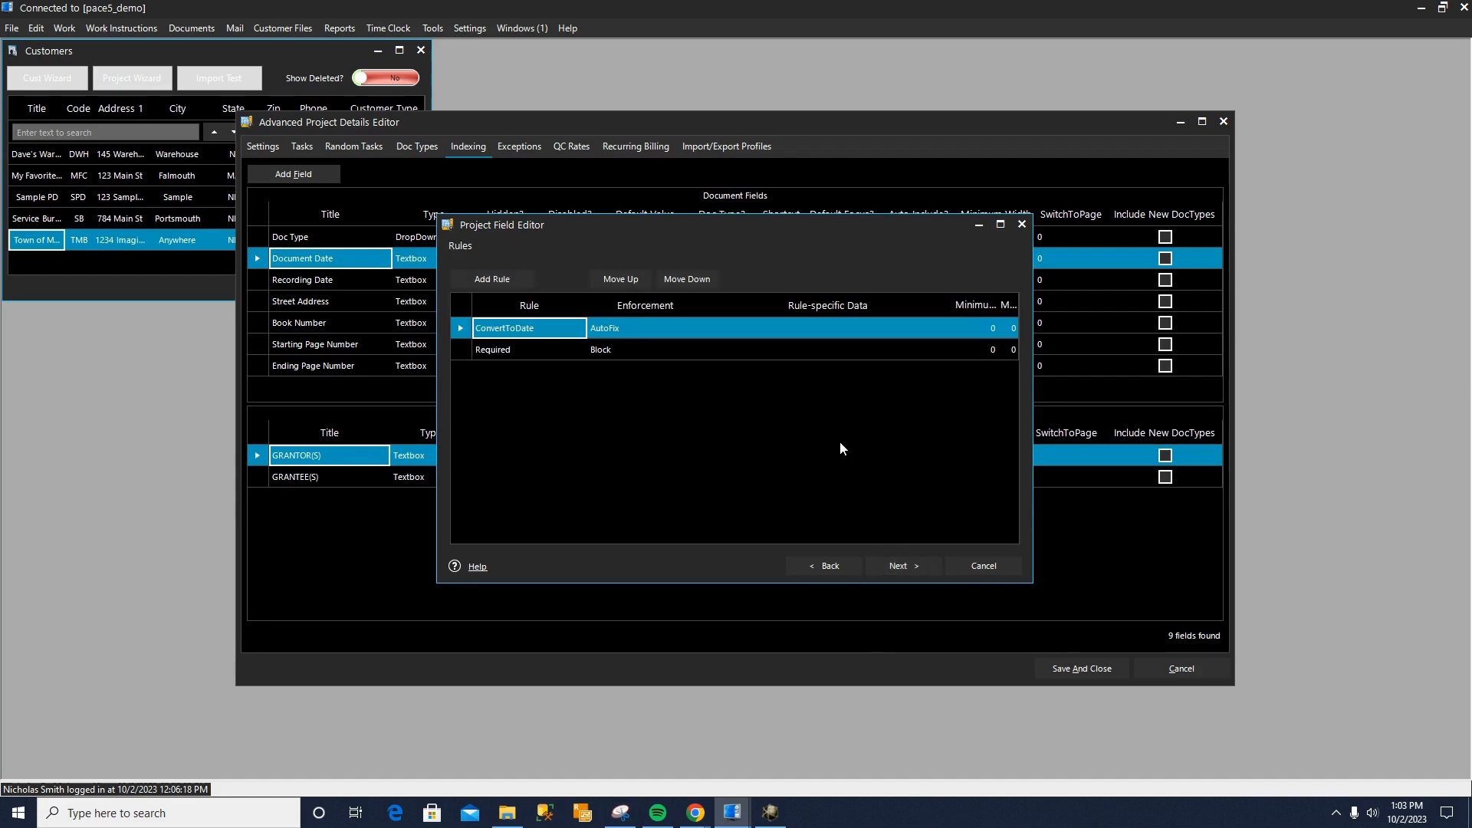
# - Inspect the ConvertToDate and Required rules of the Document Date field without changing them
pyautogui.doubleClick(461, 328)
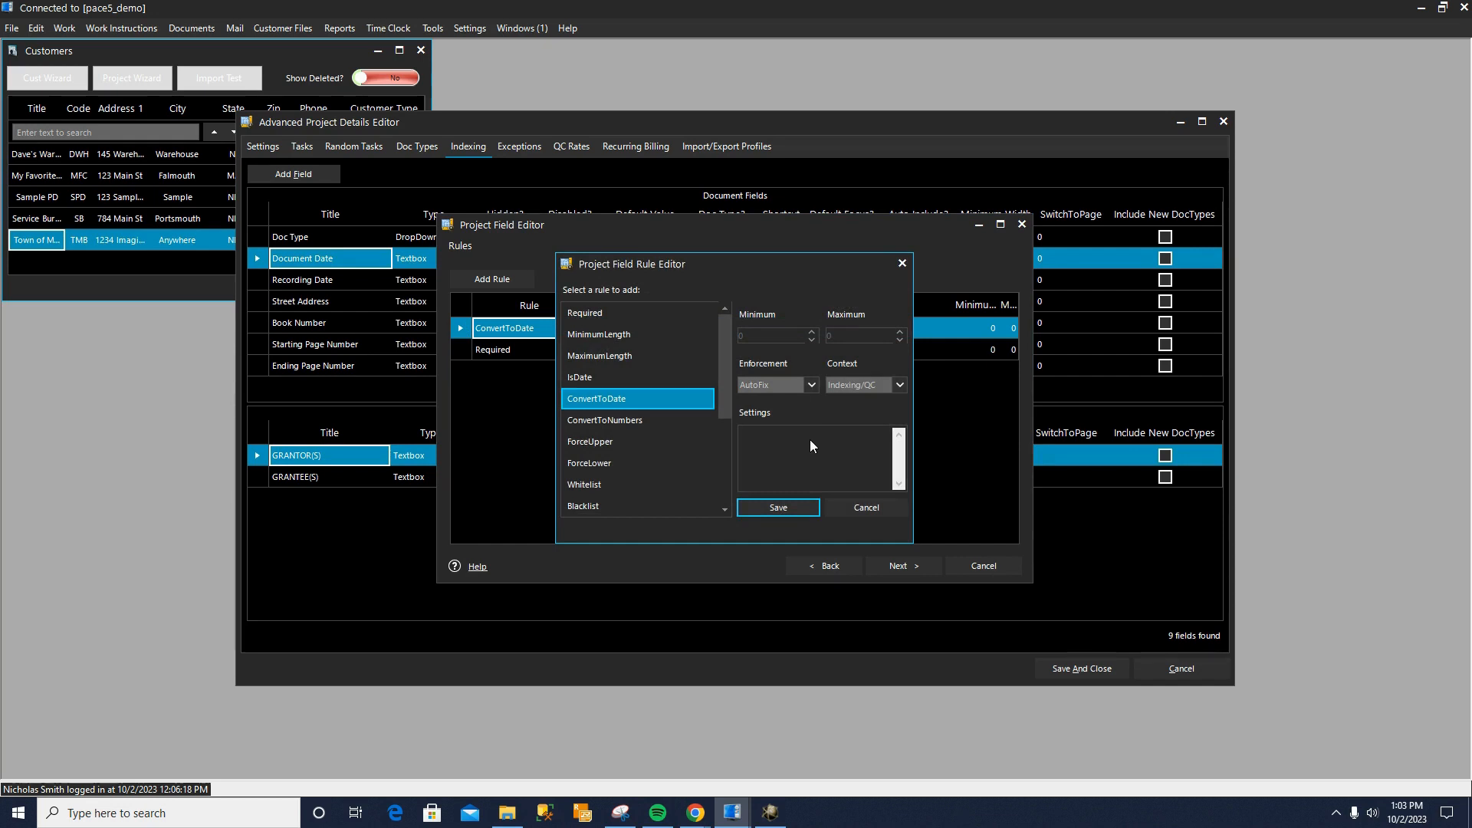
pyautogui.click(848, 503)
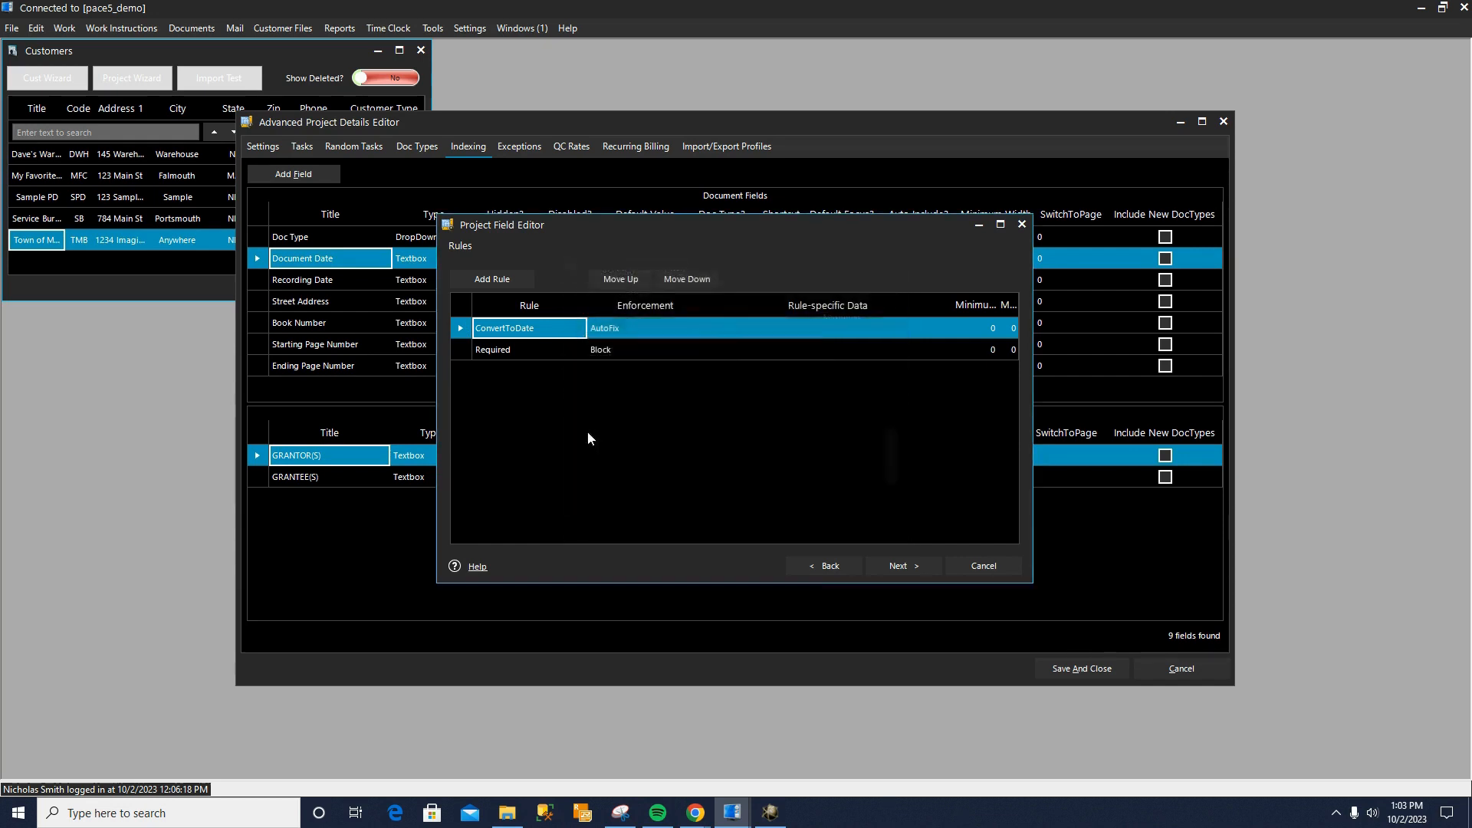
pyautogui.doubleClick(459, 351)
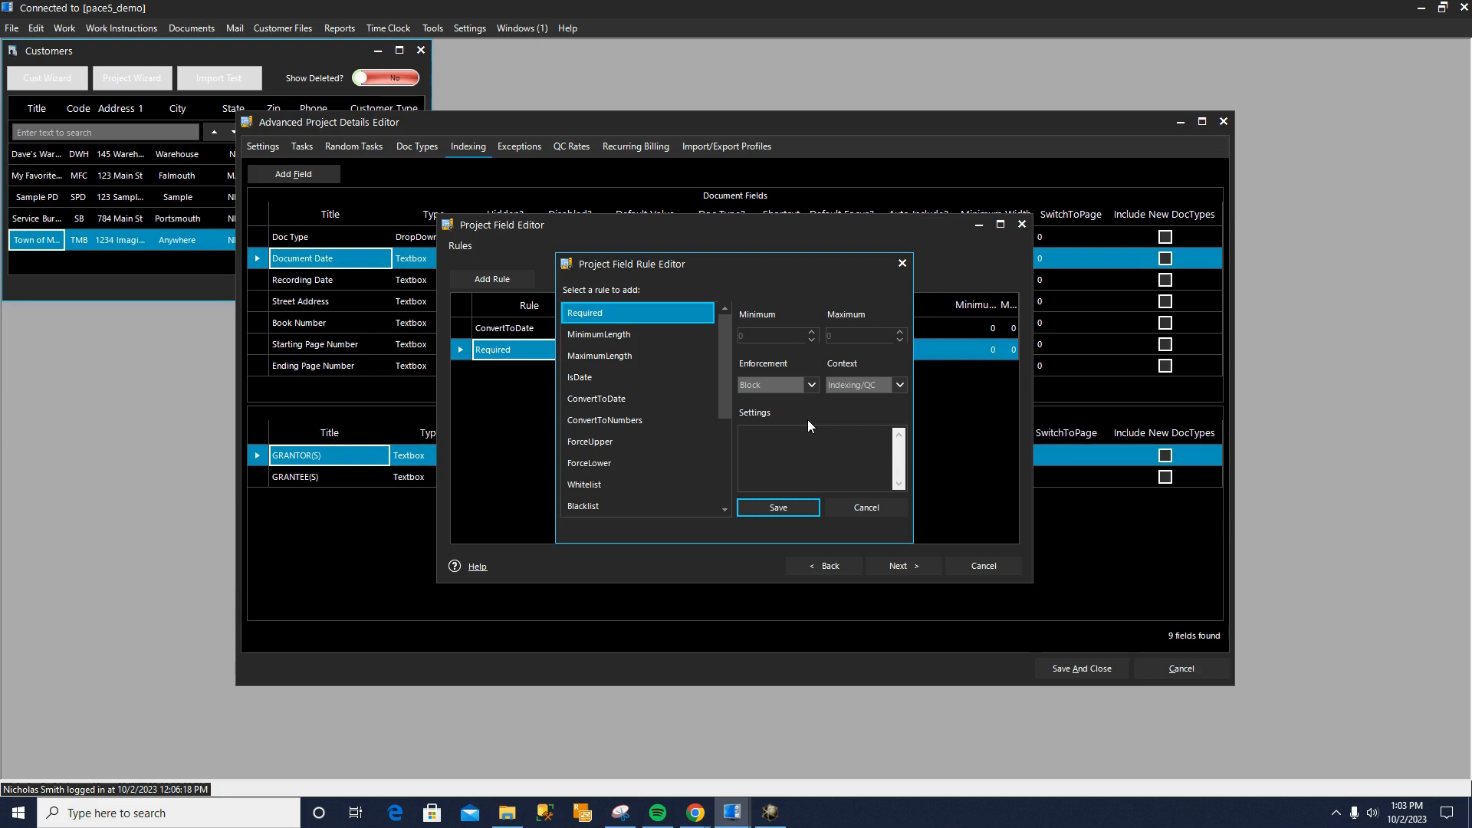
pyautogui.click(852, 508)
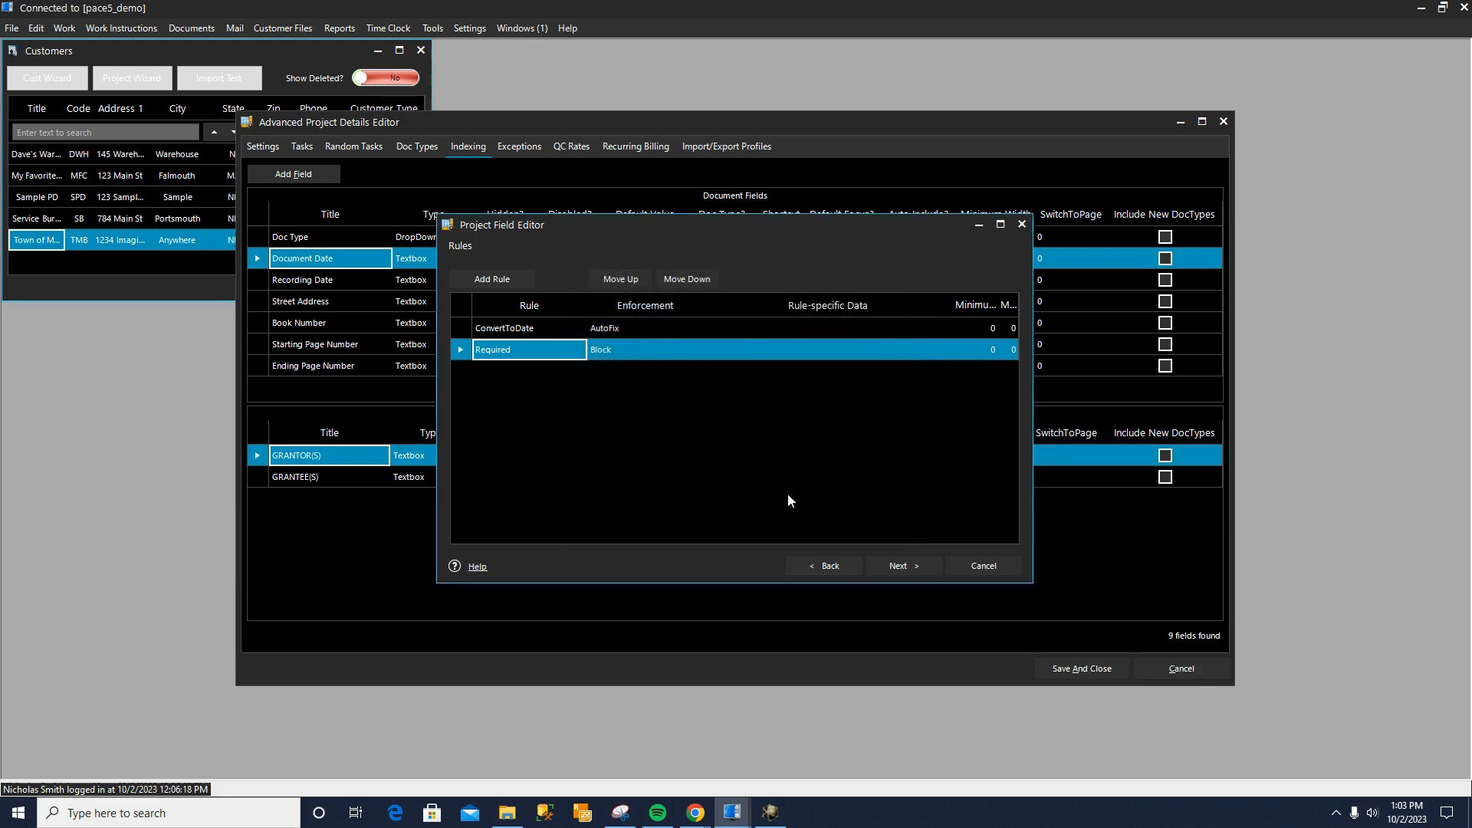
# - Browse the rules that can be added to the Document Date field, inspect ApplyDecimalFormat, and cancel without adding one
pyautogui.click(488, 280)
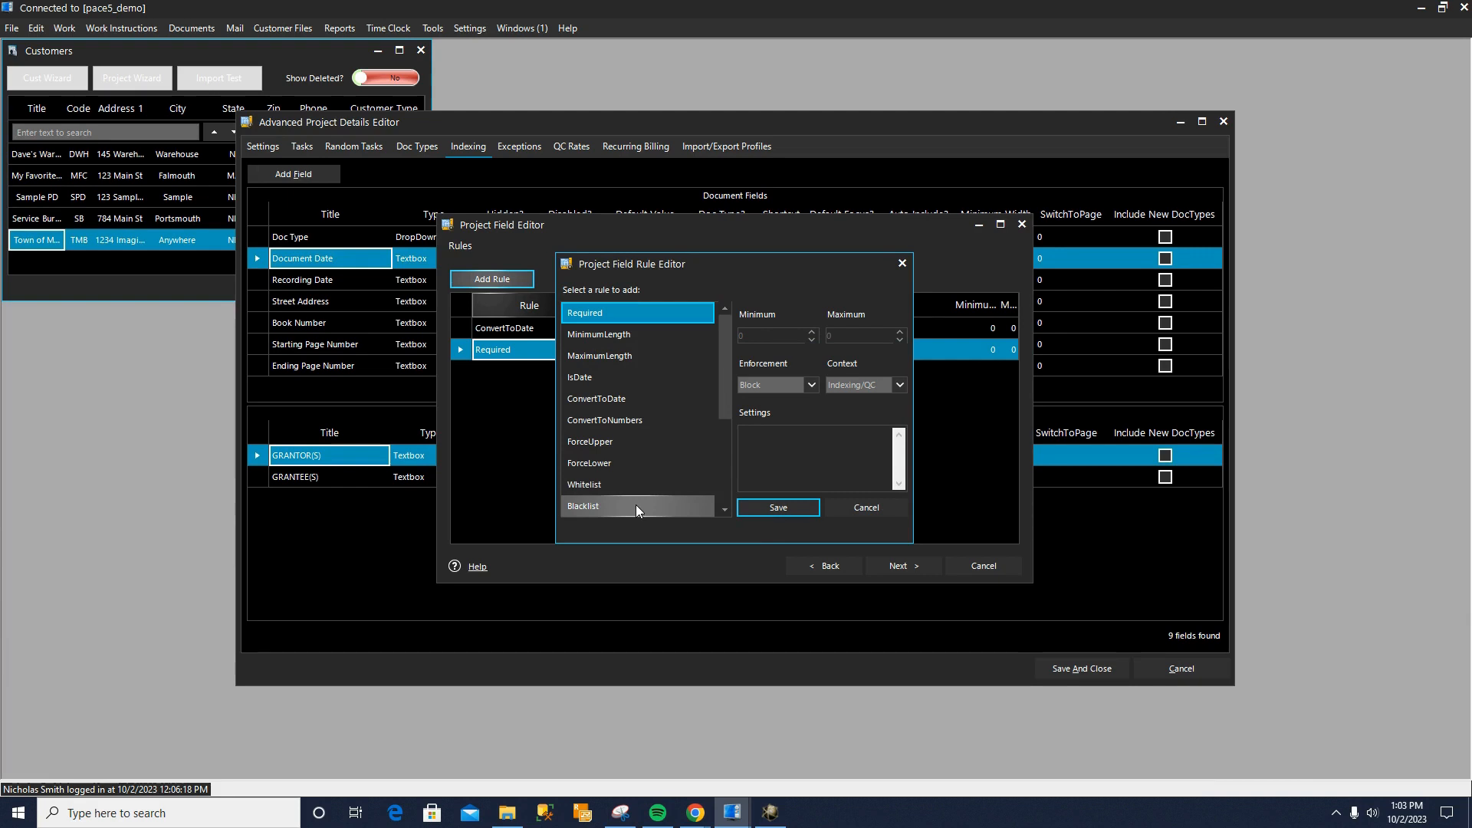
pyautogui.scroll(-1, 637, 505)
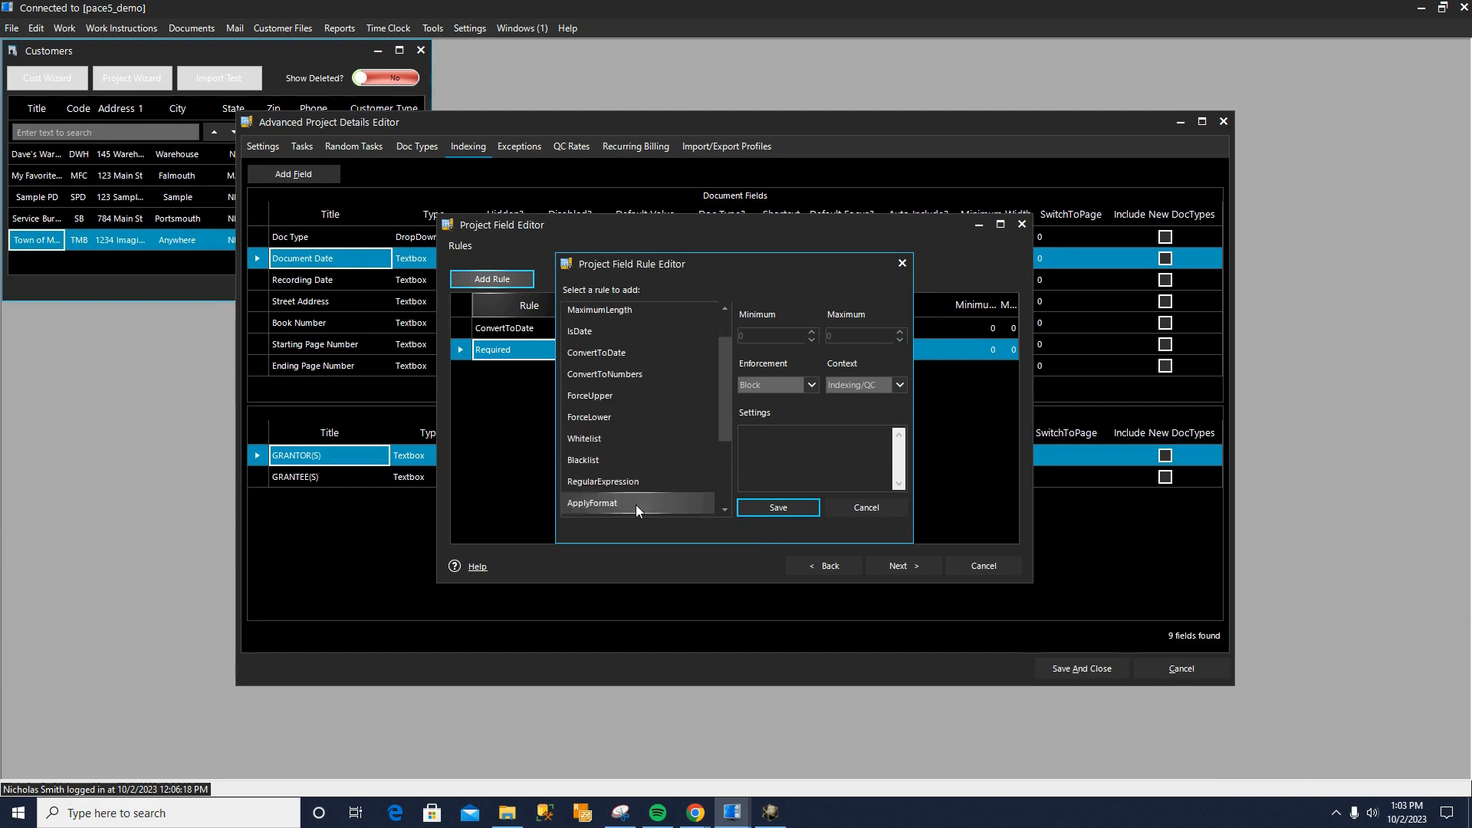
pyautogui.scroll(-1, 636, 504)
pyautogui.click(637, 499)
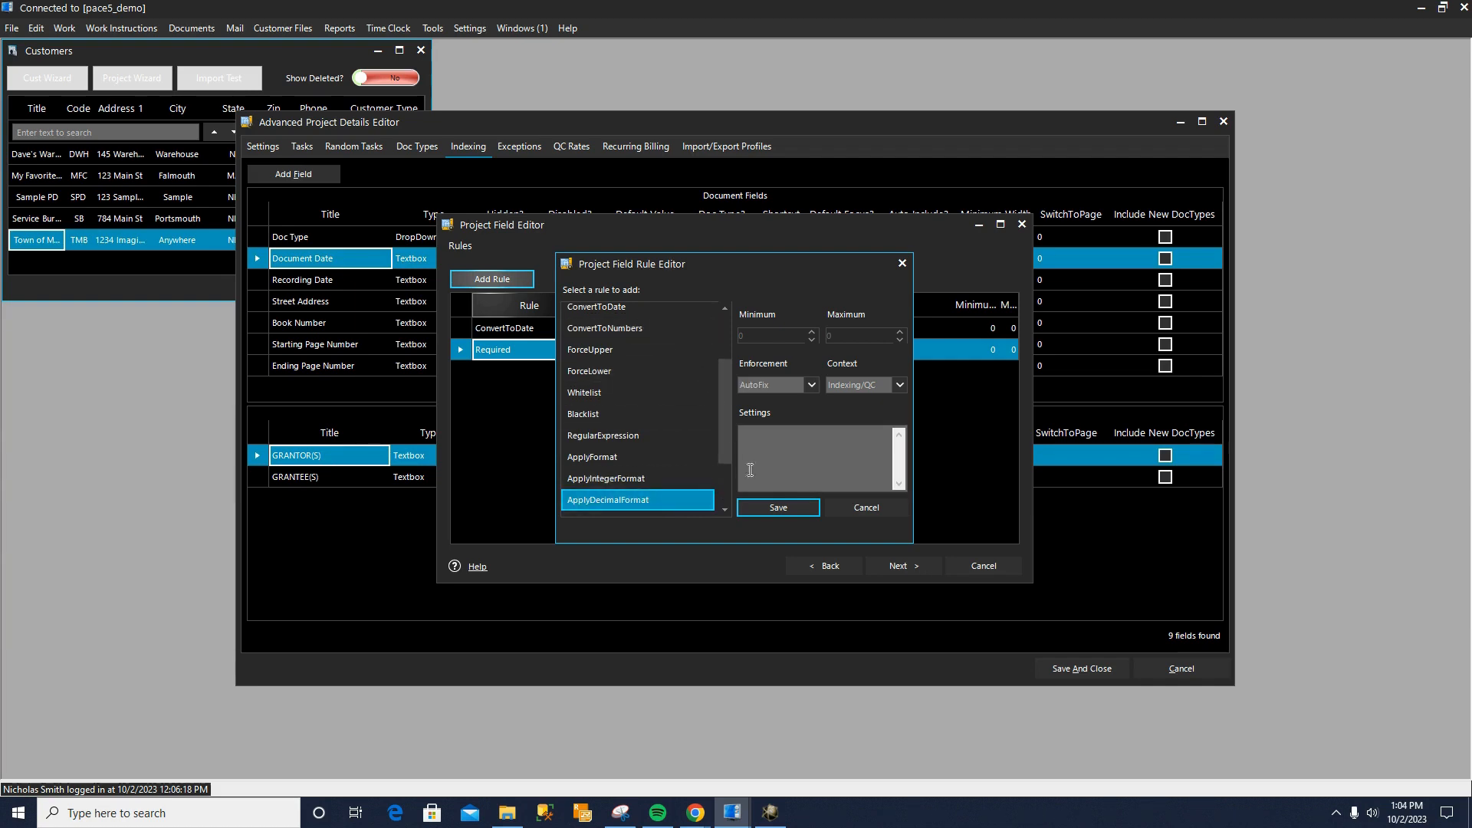
pyautogui.click(862, 507)
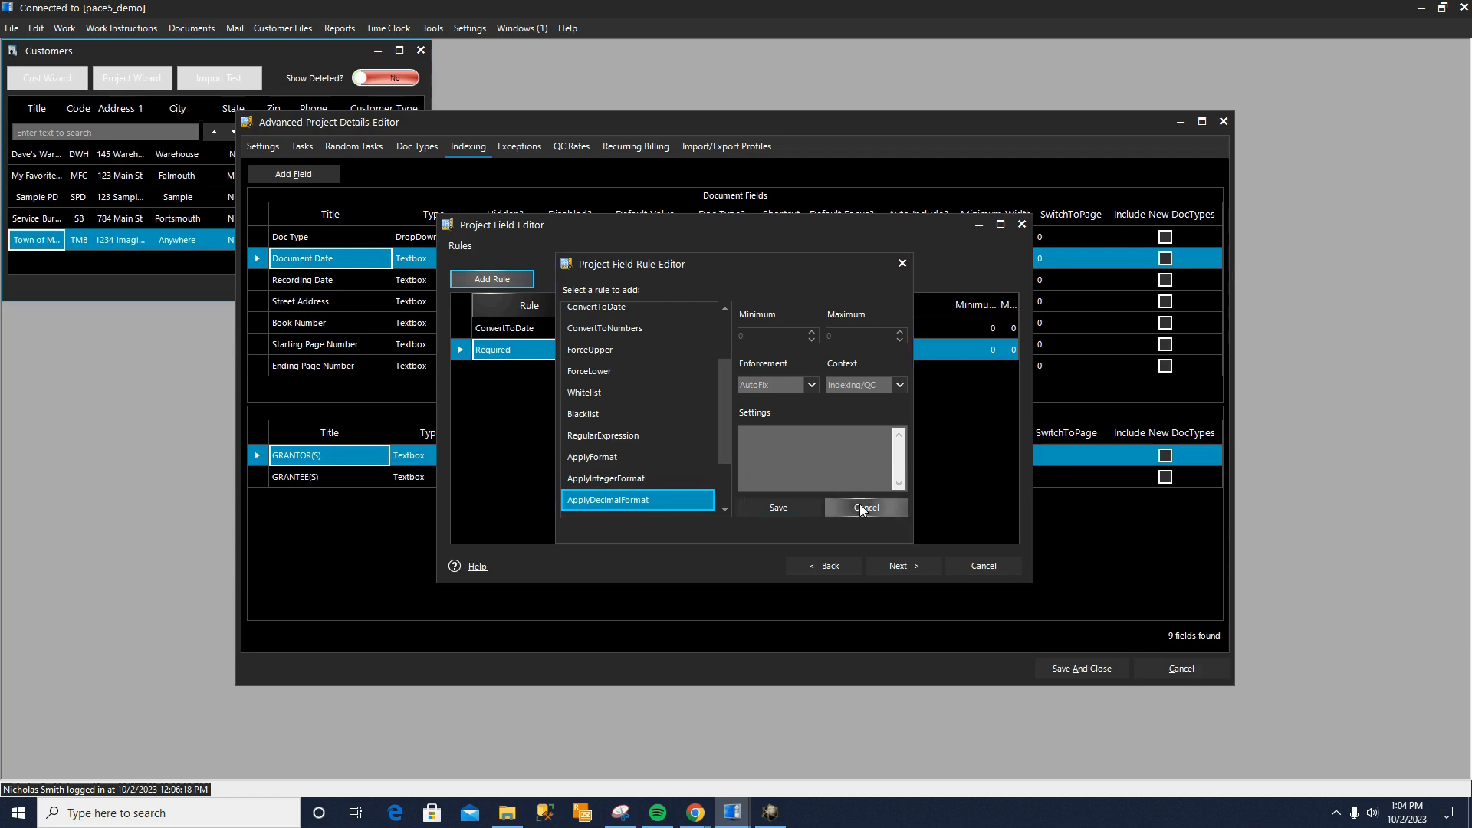
# - Check the Document Date field's dictionary settings and close the field editor without saving
pyautogui.click(899, 565)
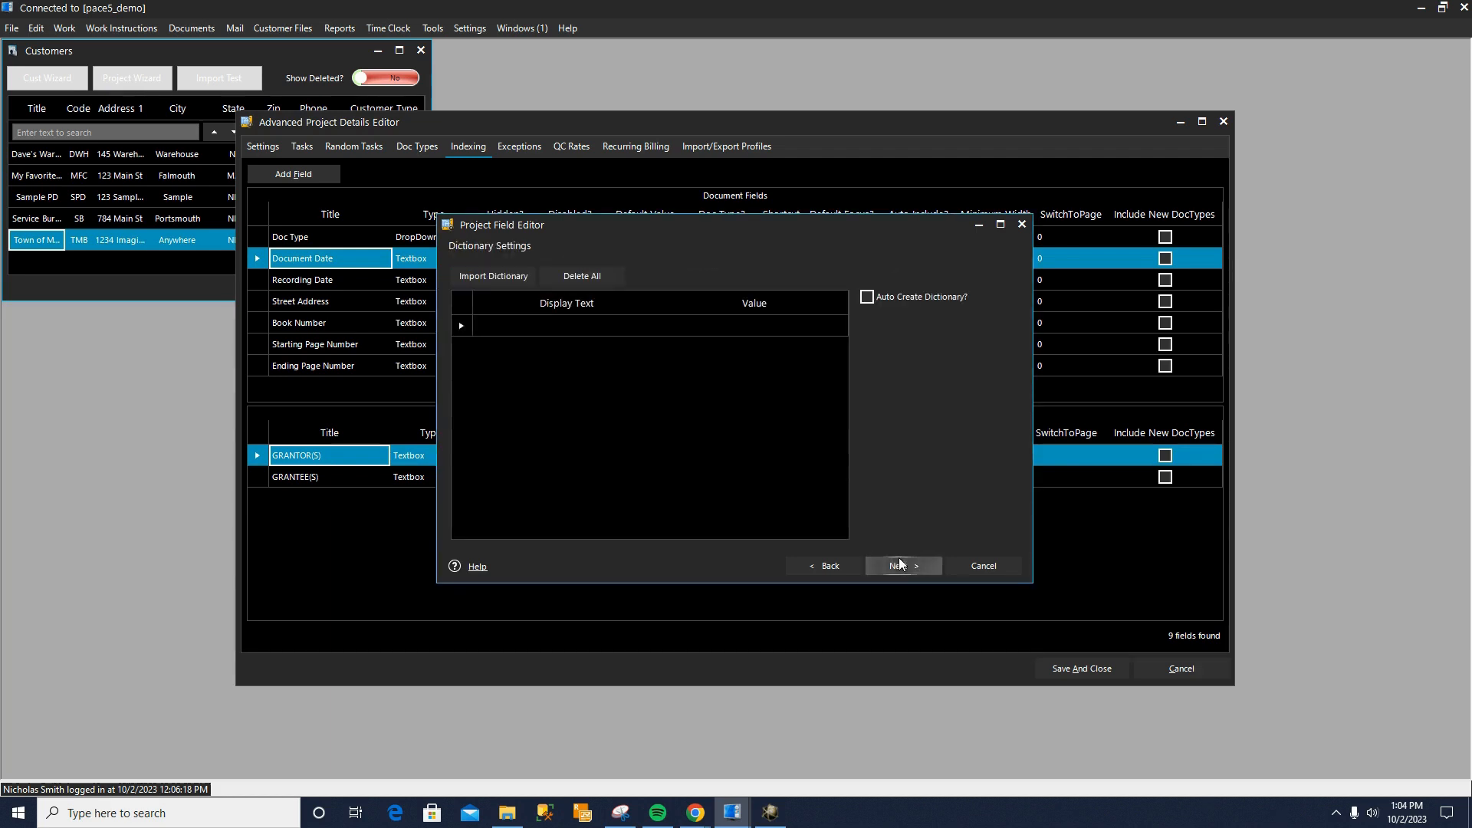
pyautogui.click(976, 566)
# - Switch to LIE Production and open the Index task for package 356 of batch 694
pyautogui.click(770, 813)
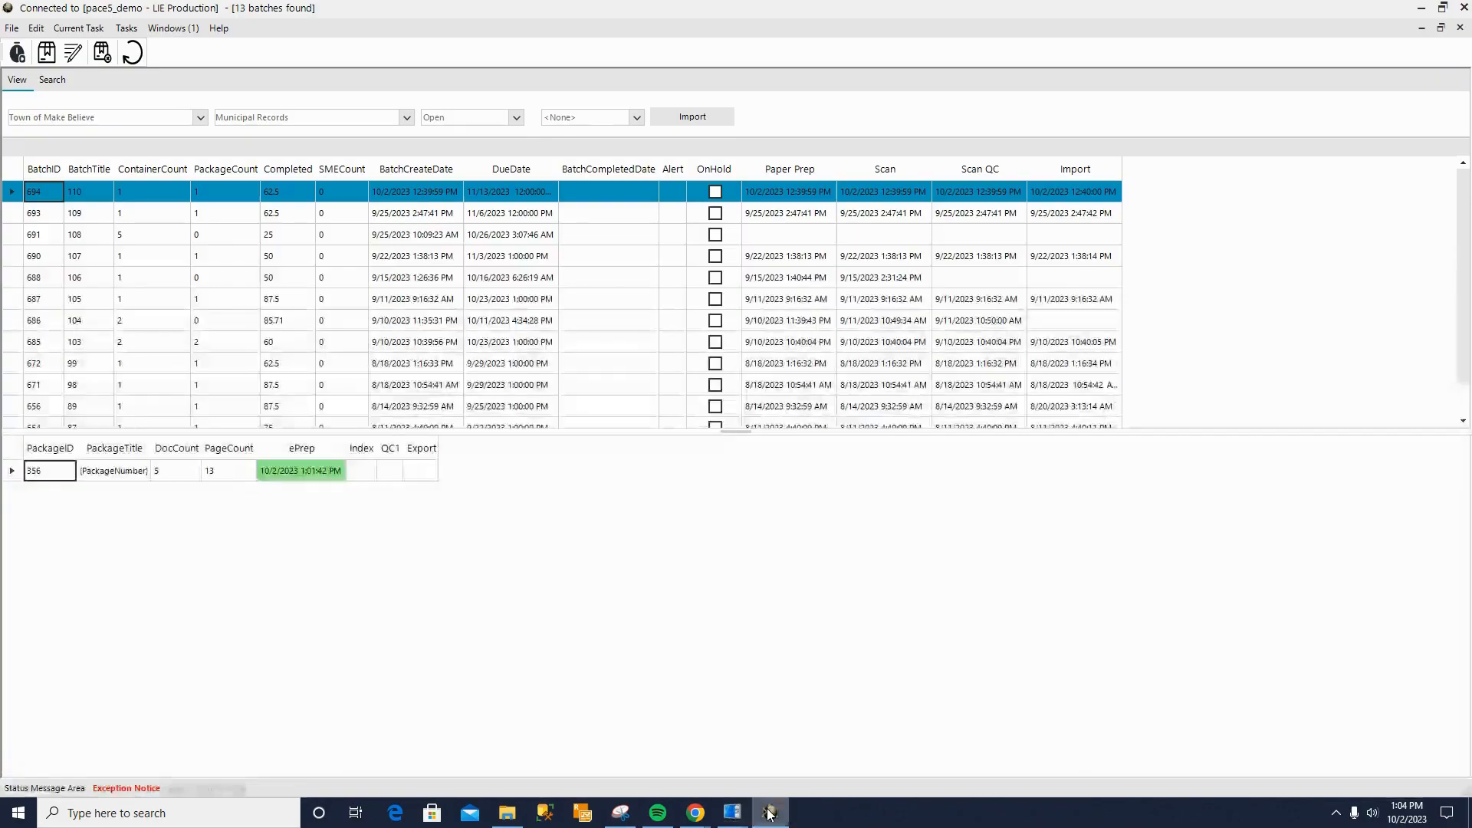
pyautogui.click(361, 474)
pyautogui.doubleClick(362, 475)
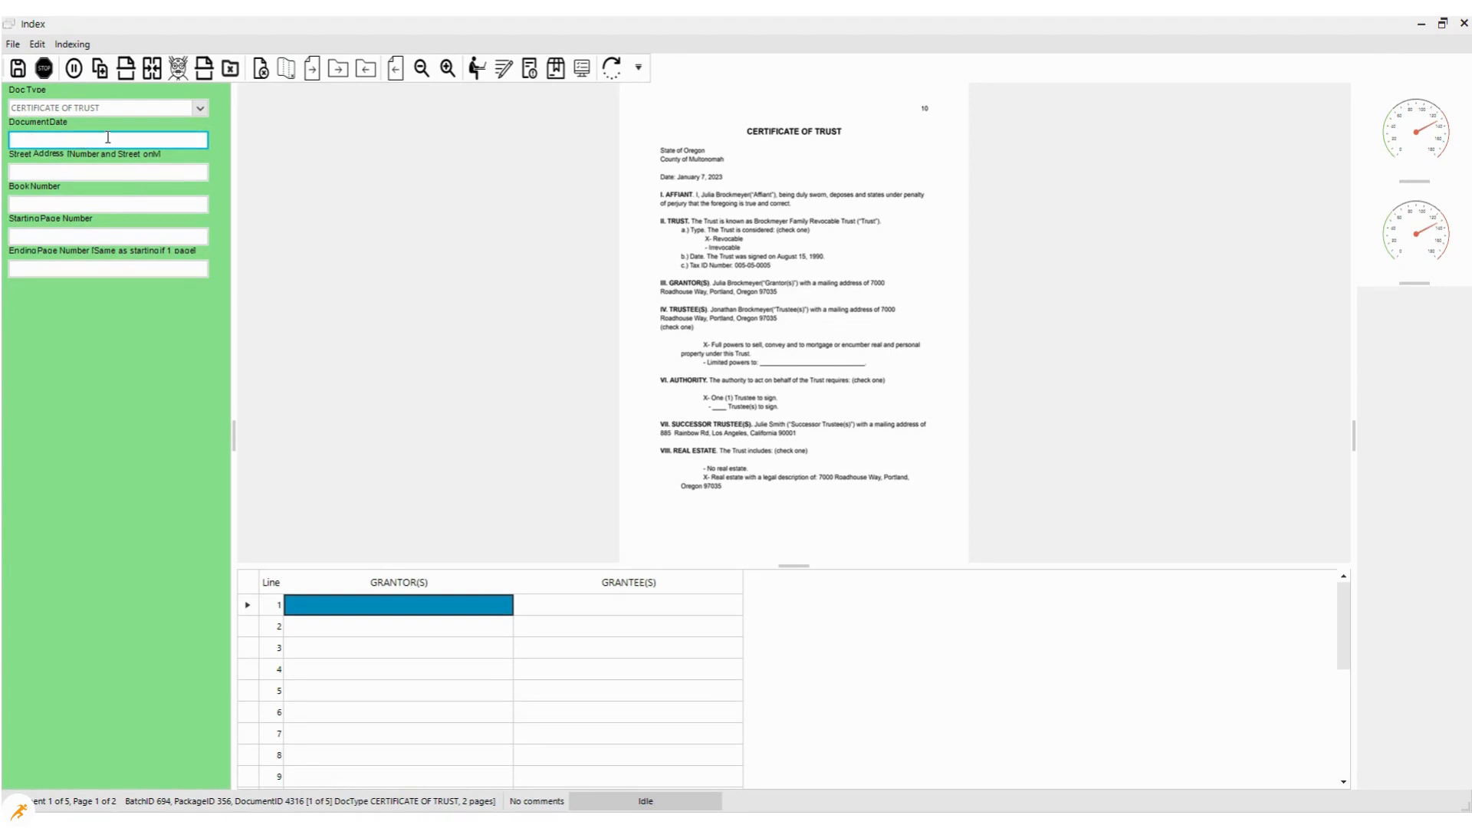
# - Enter Jan 7, 2023 as the Certificate of Trust's document date and return to the field to check its conversion
pyautogui.write('1')
pyautogui.write('an 7')
pyautogui.write(', 2023')
pyautogui.press('Tab')
pyautogui.hotkey('shift', 'Tab')
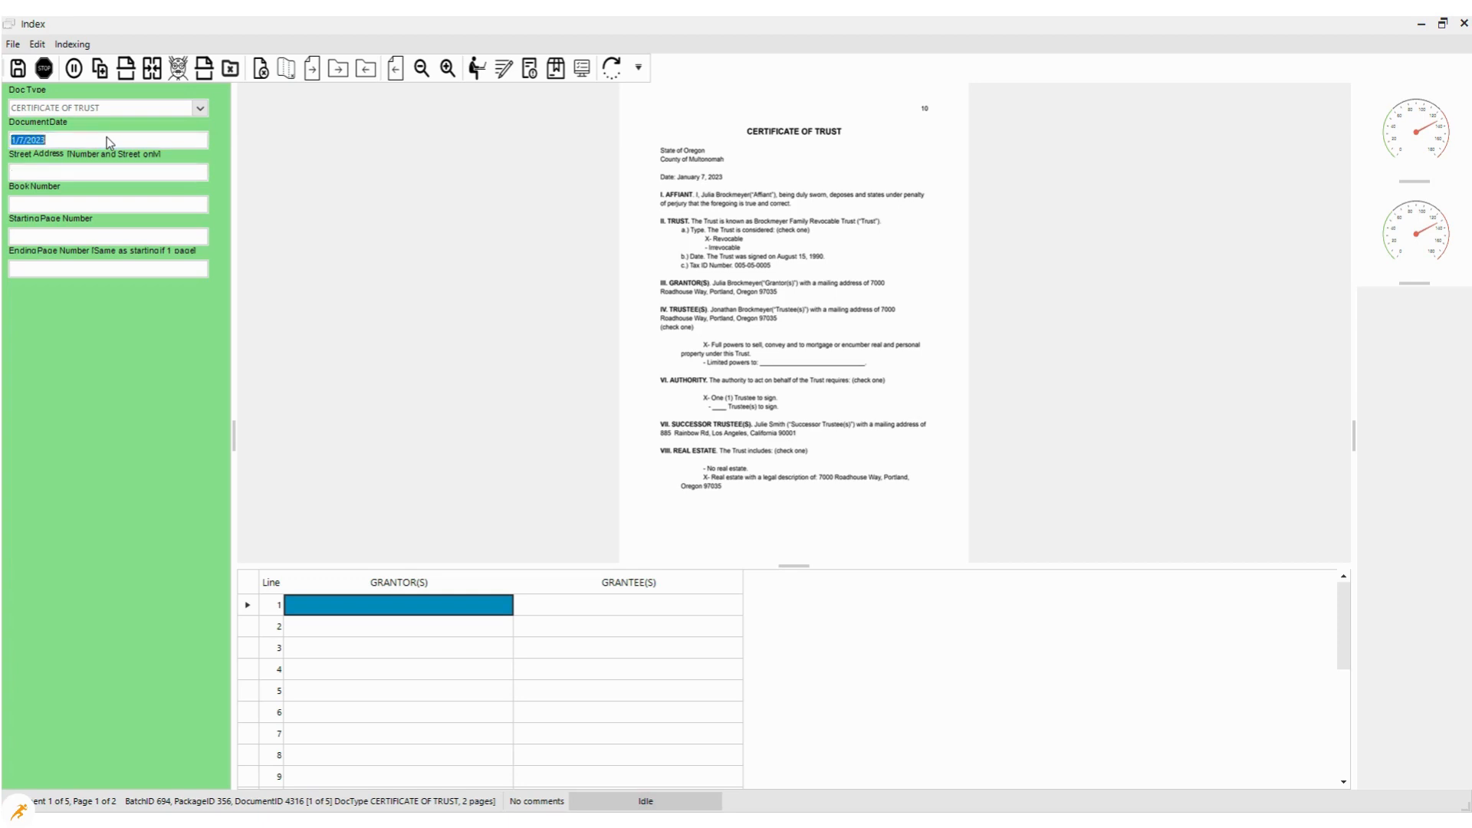
# - Replace the document date with 010723 and return to the field to check its conversion
pyautogui.press('BackSpace')
pyautogui.write('010723')
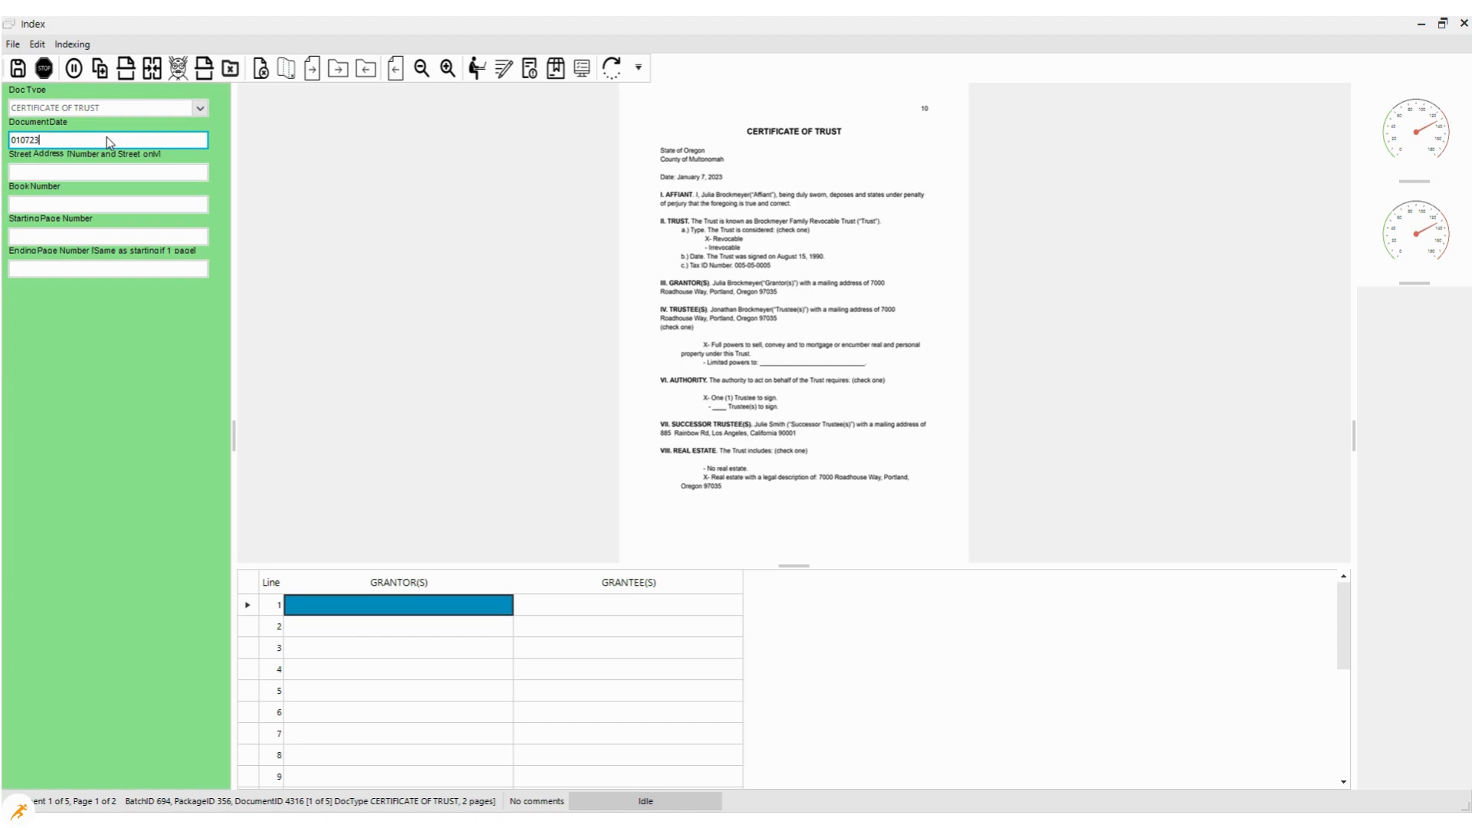
pyautogui.press('Tab')
pyautogui.hotkey('shift', 'Tab')
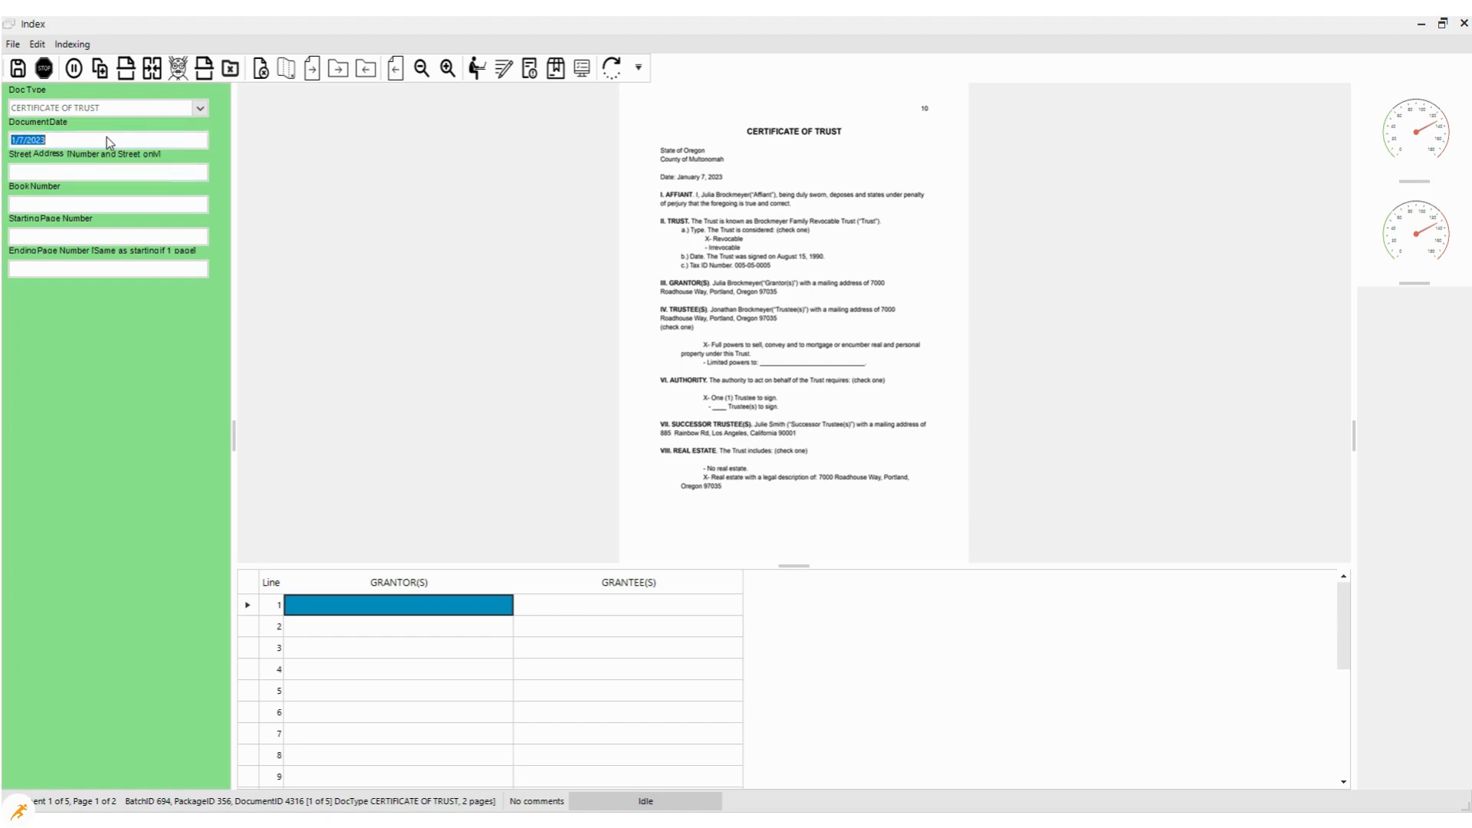
# - Clear the document date, try to complete the document with all remaining fields left blank, and dismiss the message
pyautogui.press('BackSpace')
pyautogui.press('Tab')
pyautogui.press('Tab')
pyautogui.press('Tab')
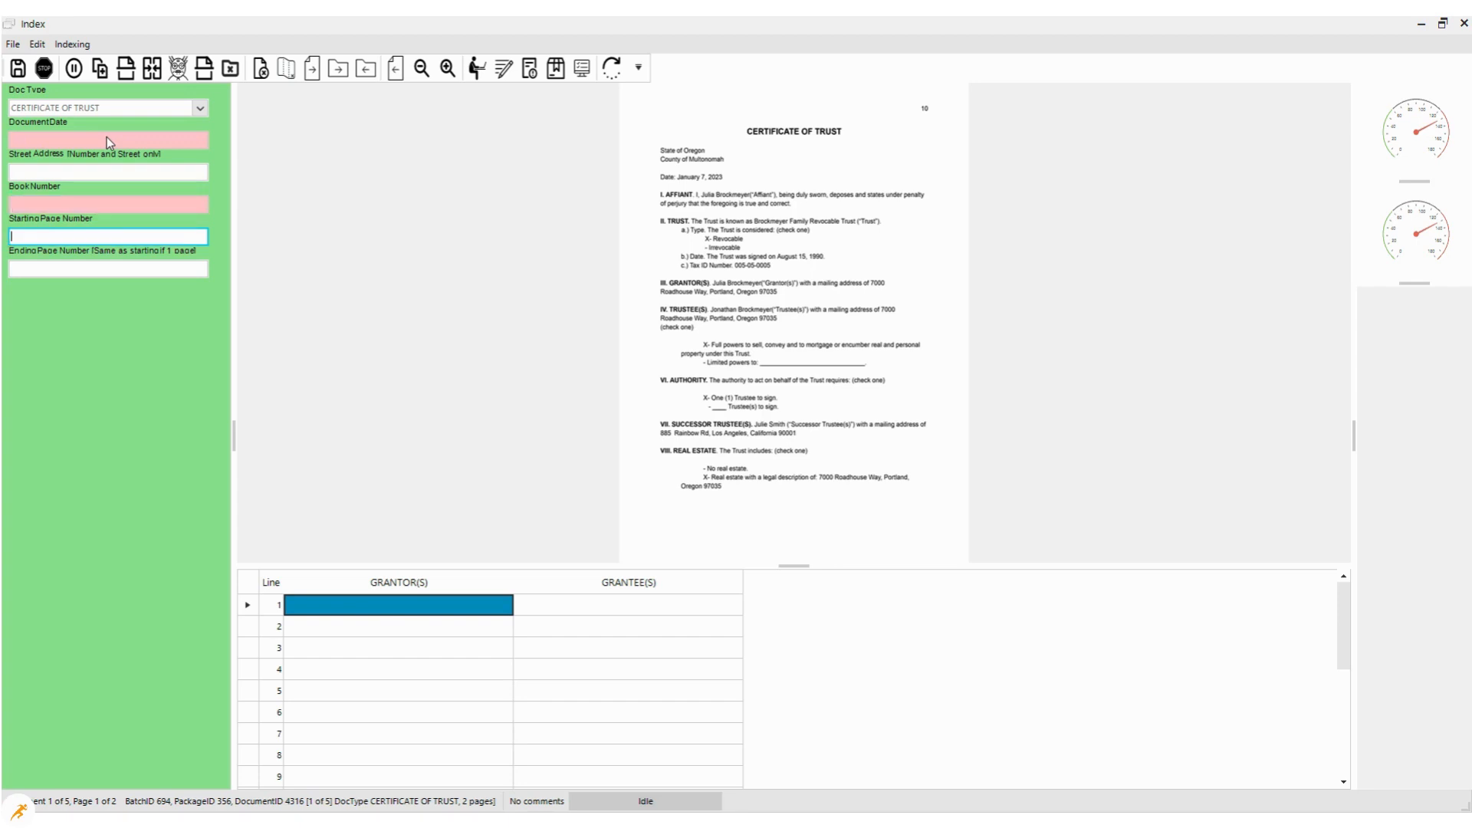
pyautogui.press('Tab')
pyautogui.press('Tab')
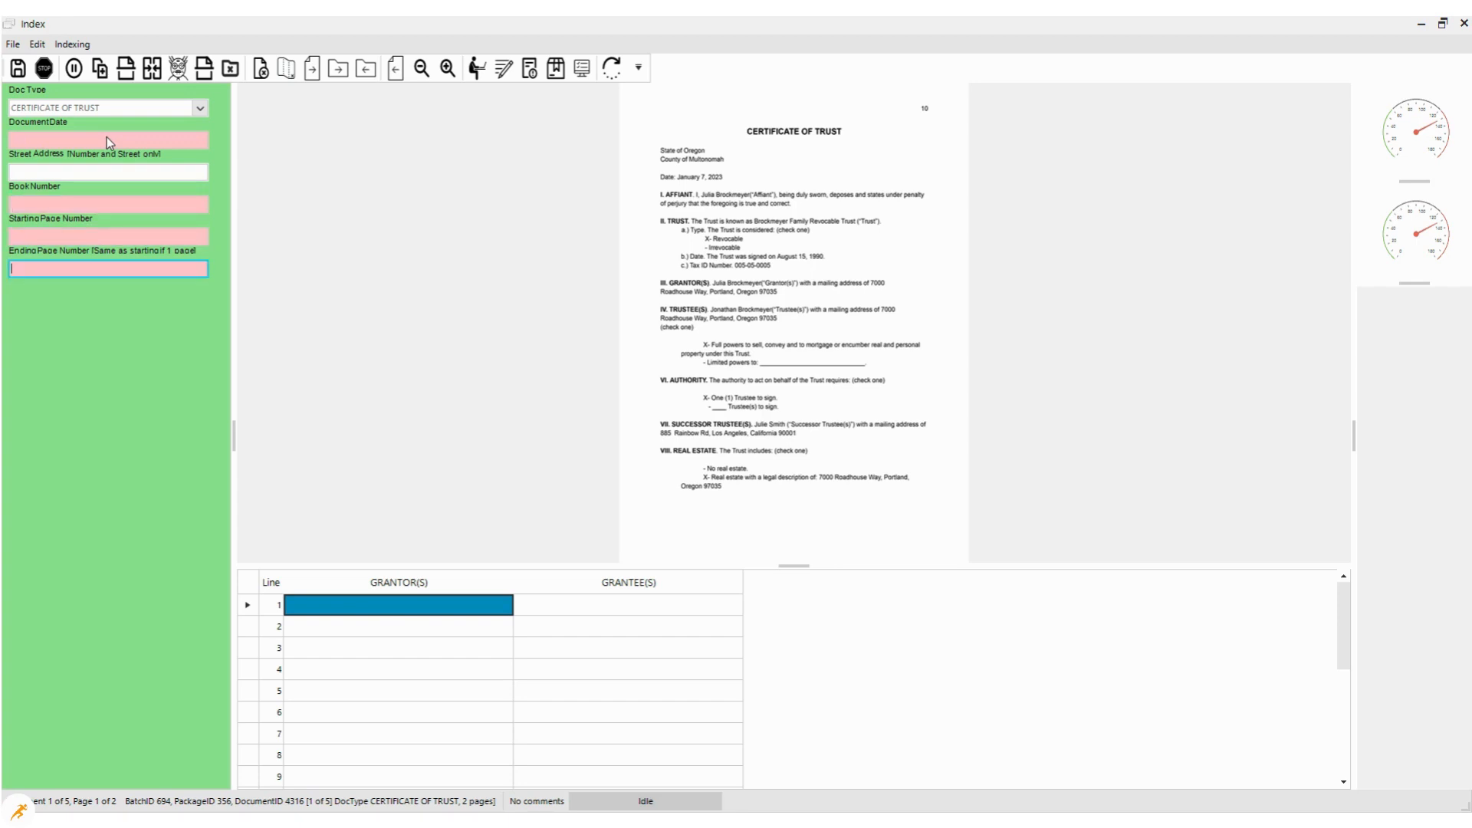
pyautogui.press('Tab')
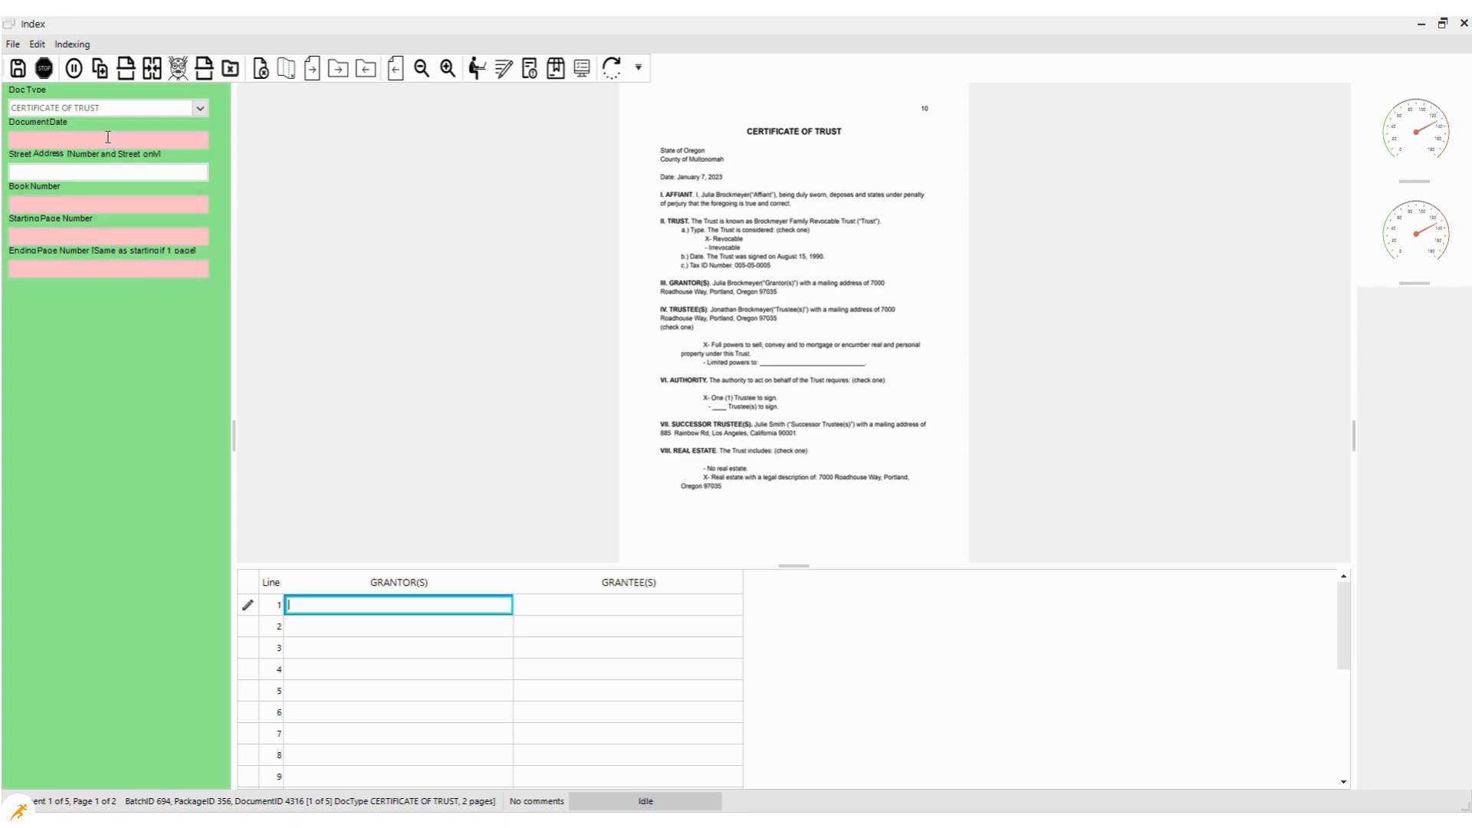
pyautogui.press('Tab')
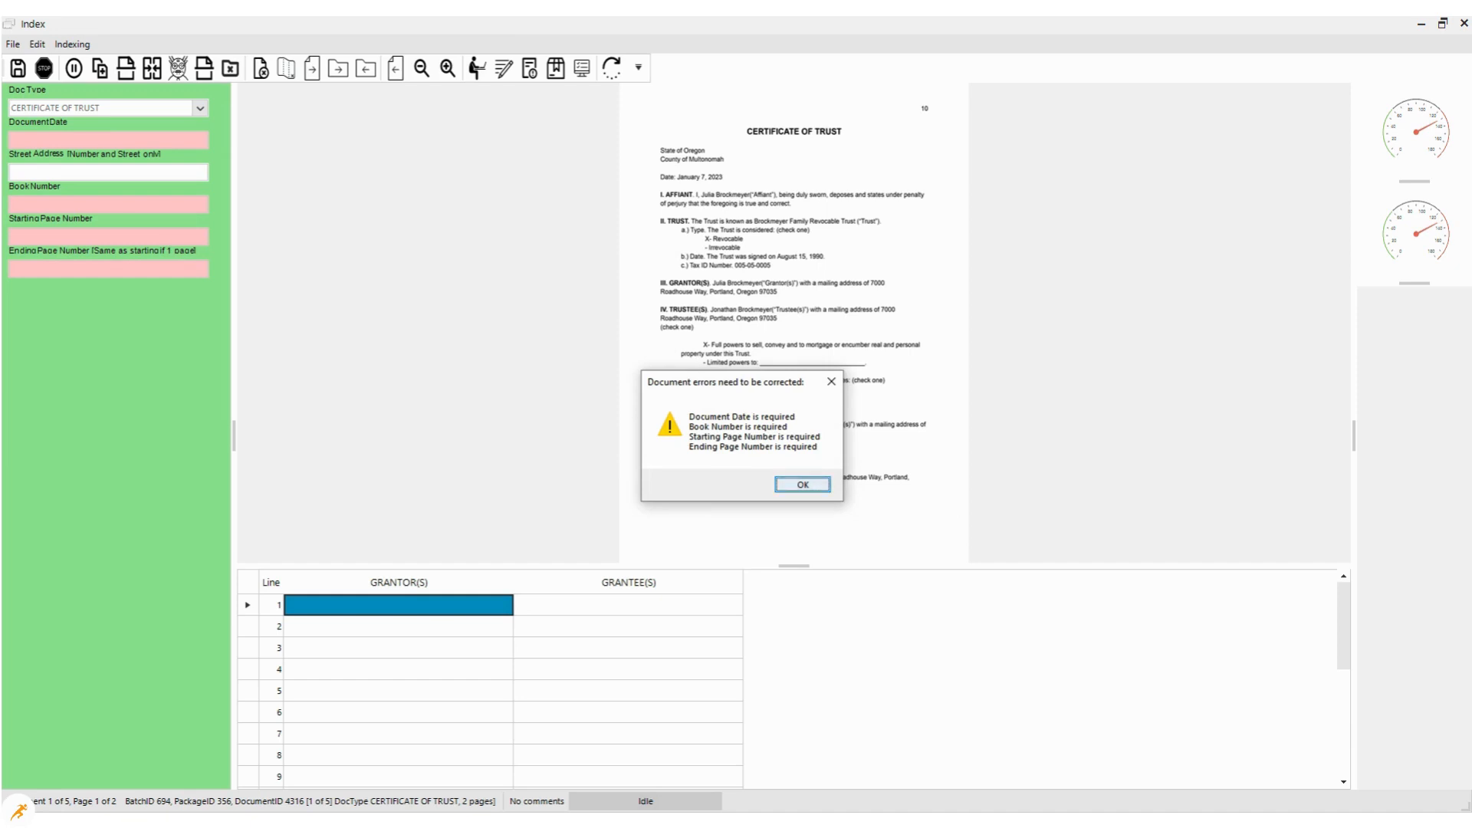
pyautogui.click(801, 483)
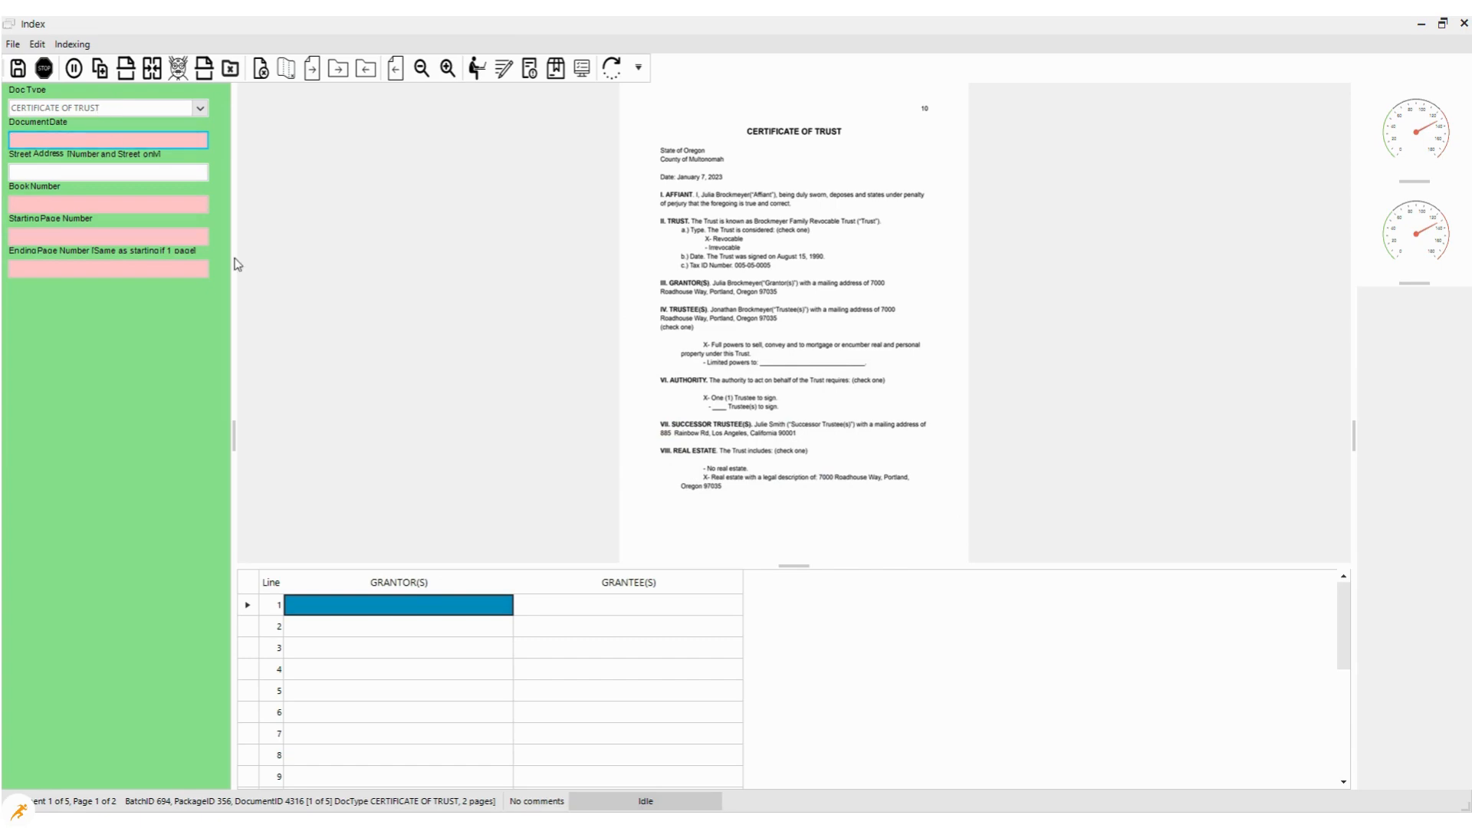